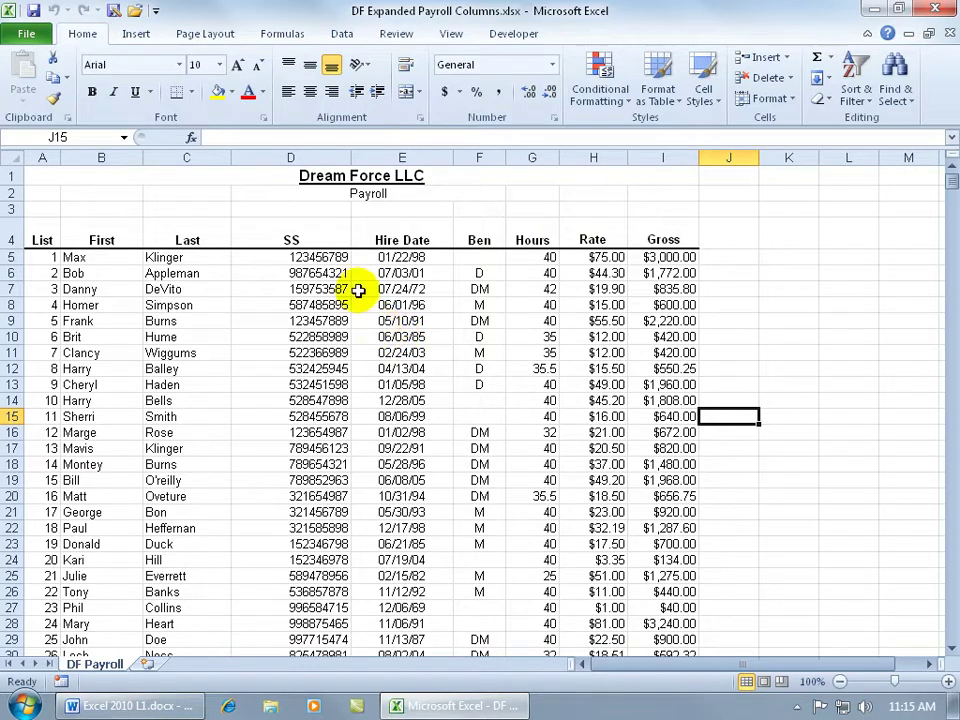
View the margin presets and the custom margin settings for the payroll sheet.
click(204, 34)
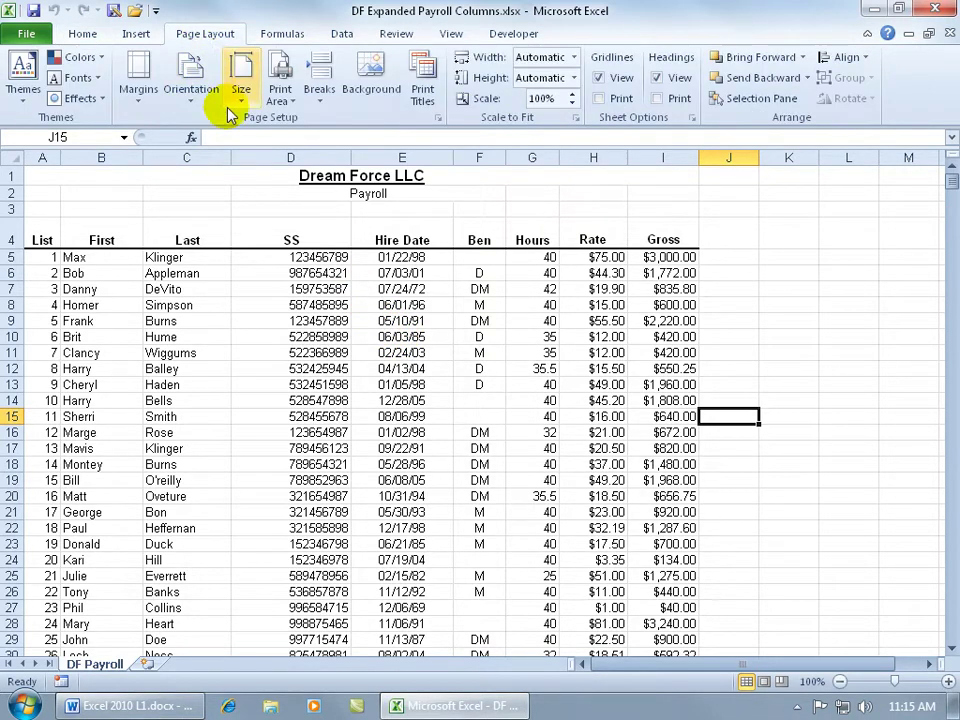
click(141, 100)
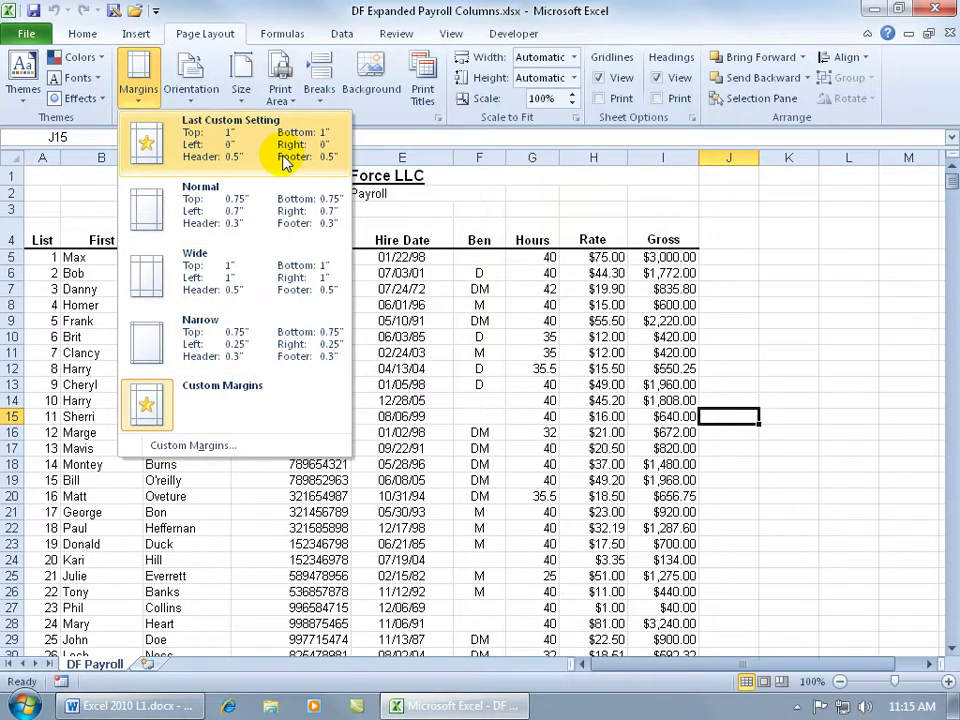
click(249, 446)
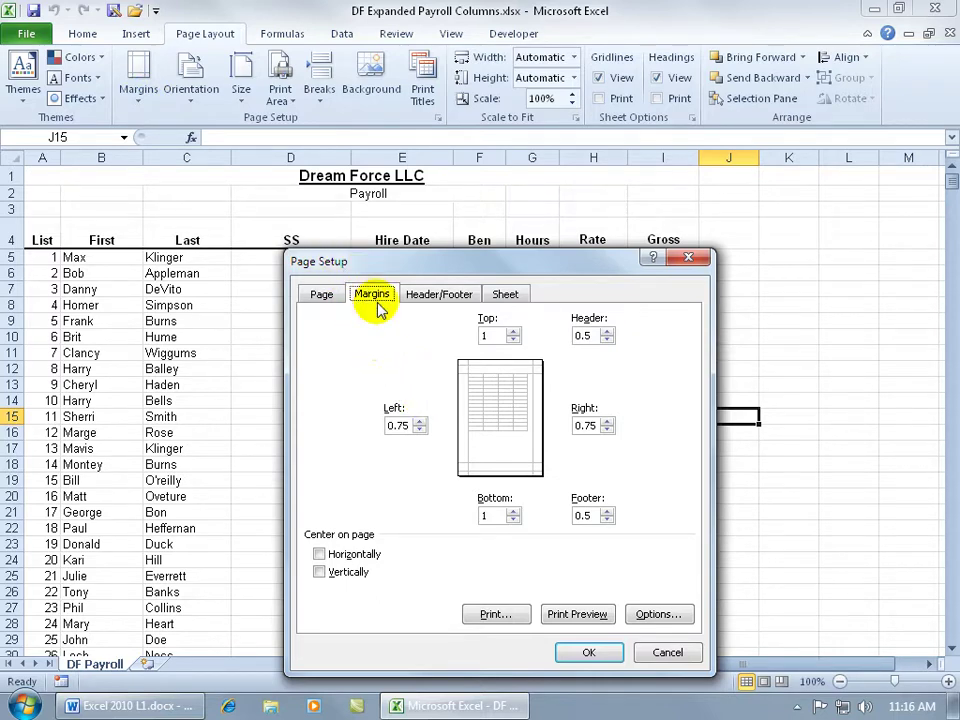
click(688, 257)
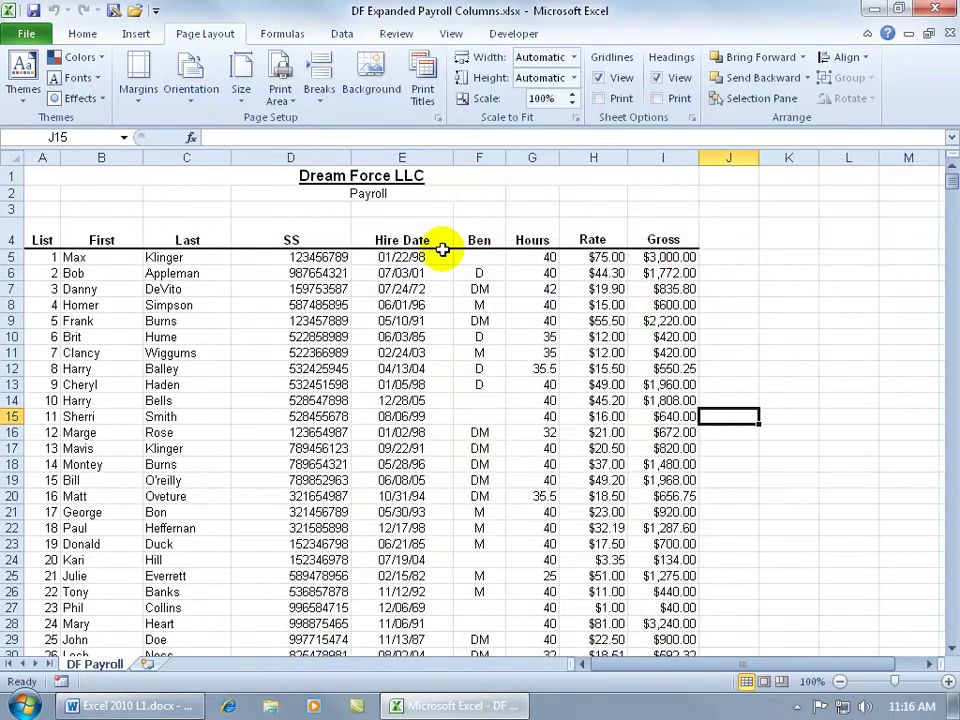
Open the full Page Setup dialog, view its margin settings, and close it.
click(439, 118)
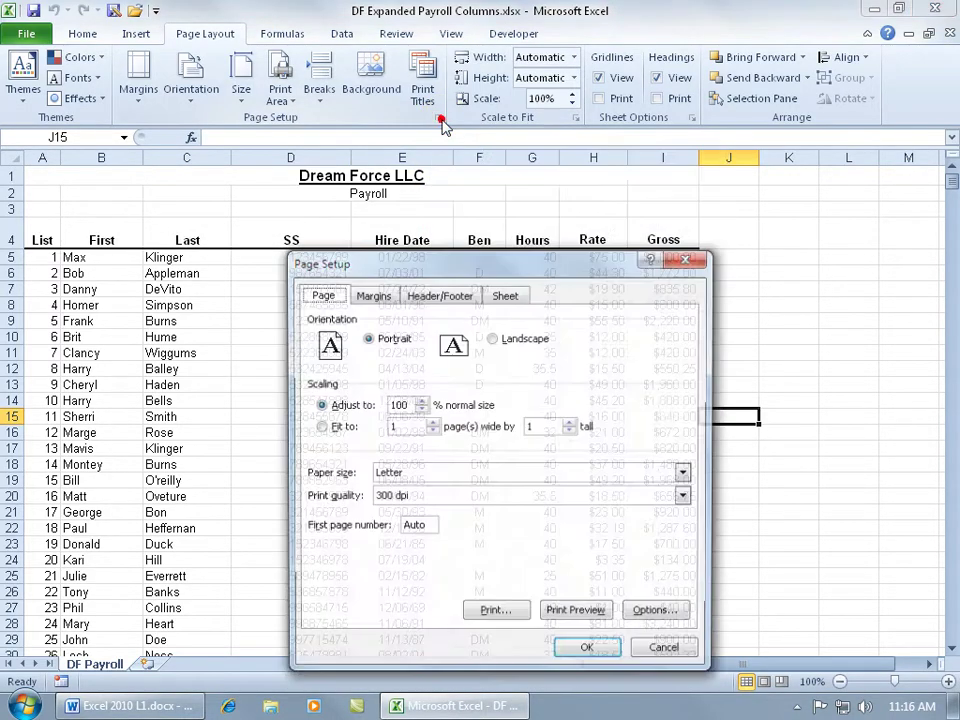
click(383, 297)
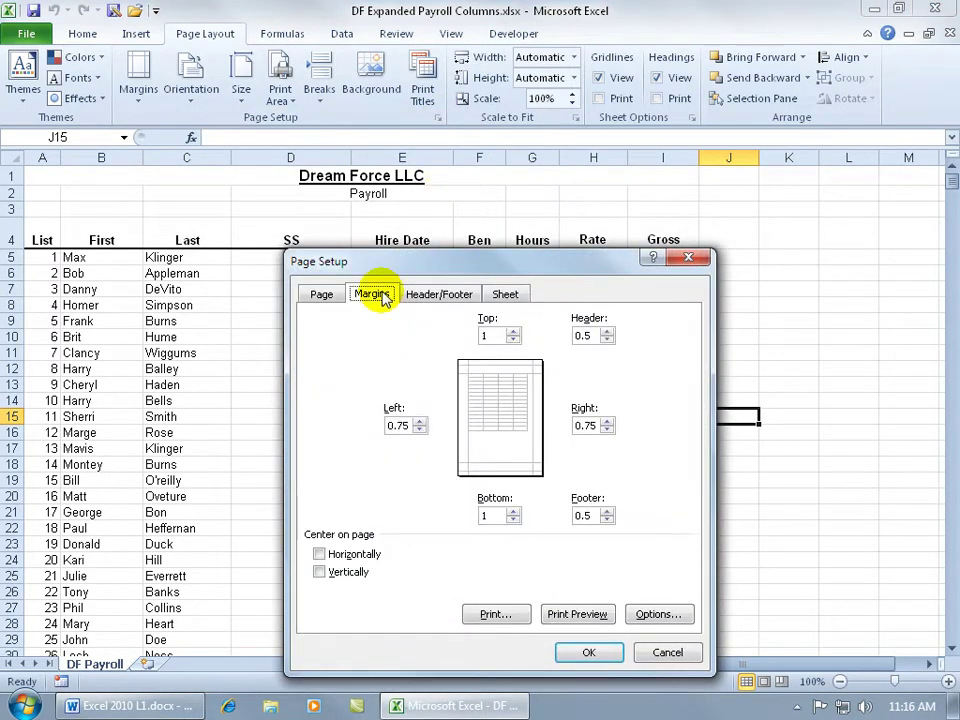
click(688, 257)
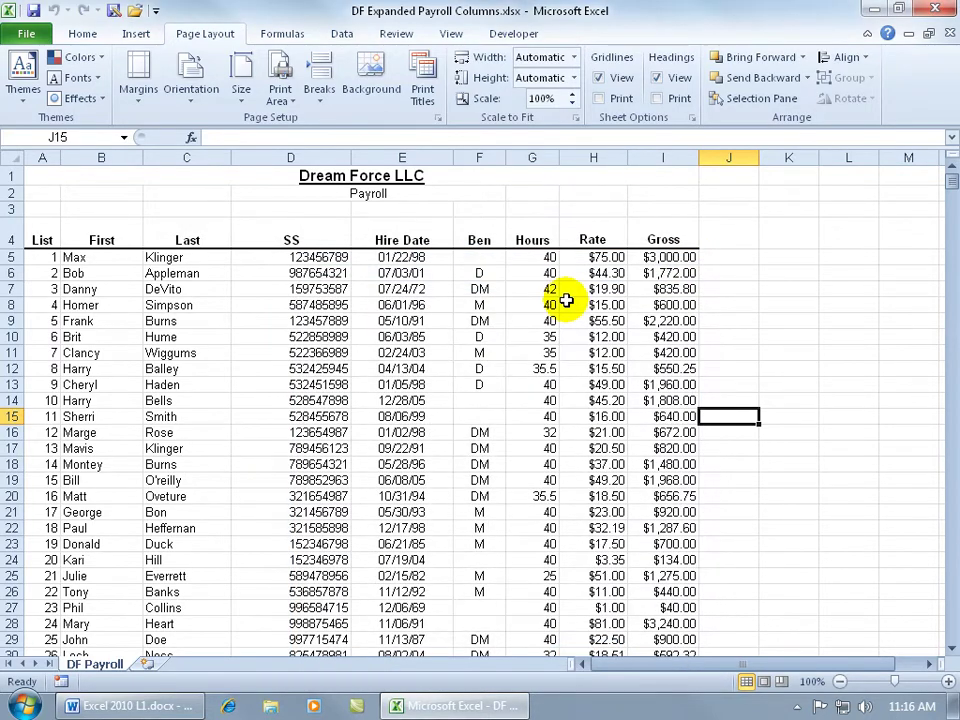
Preview the payroll sheet for printing and page through to page 4.
click(27, 33)
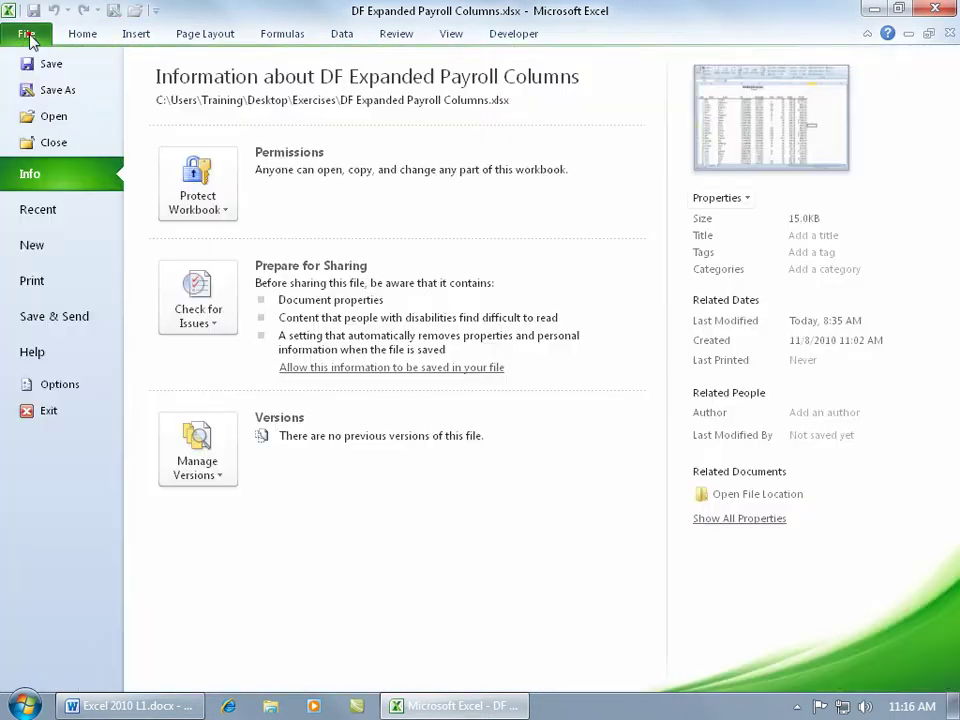
click(33, 281)
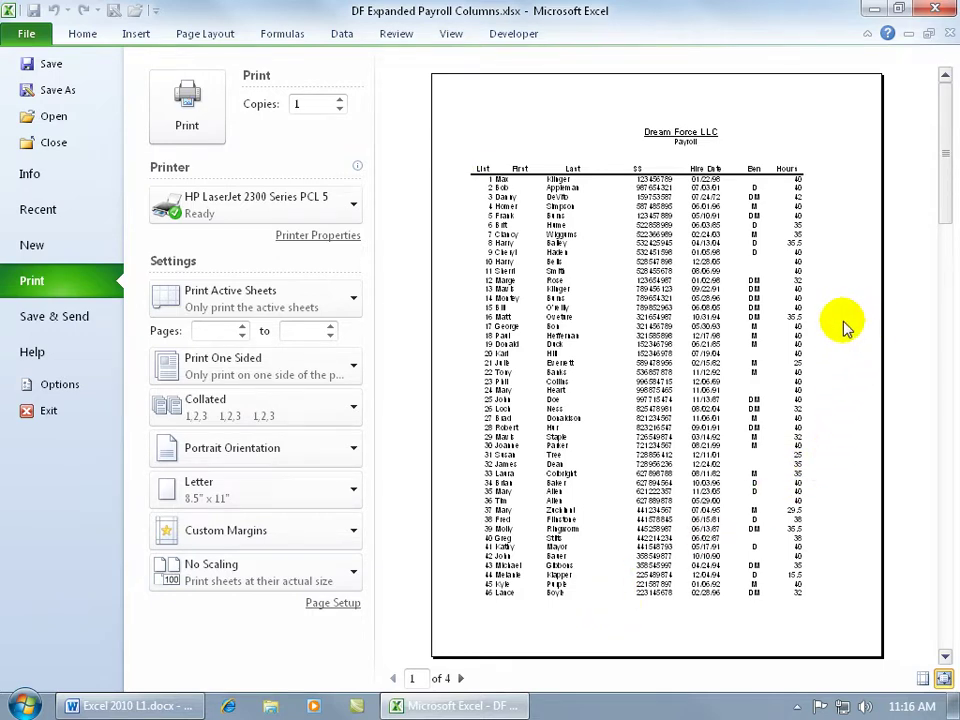
click(460, 678)
click(460, 678)
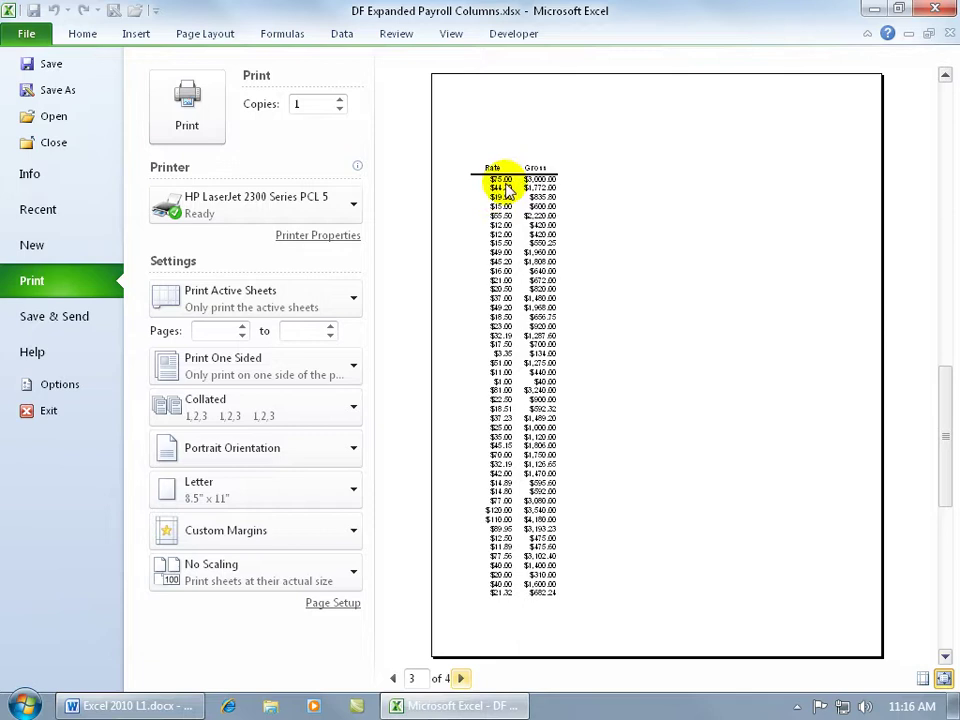
click(459, 677)
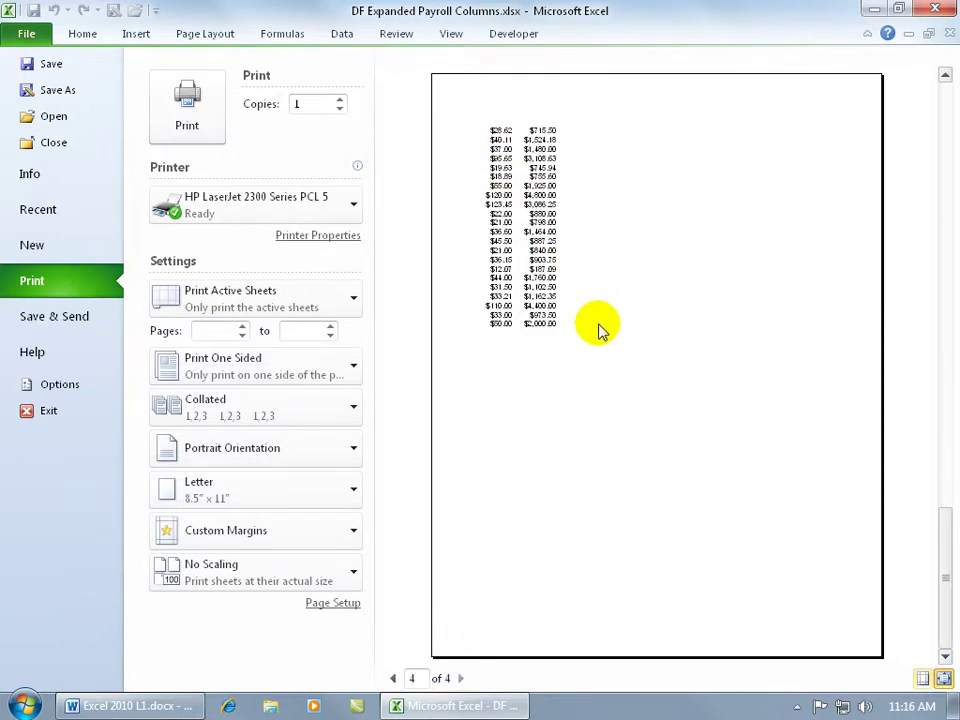
View the custom margin settings from the print settings and close them.
click(351, 534)
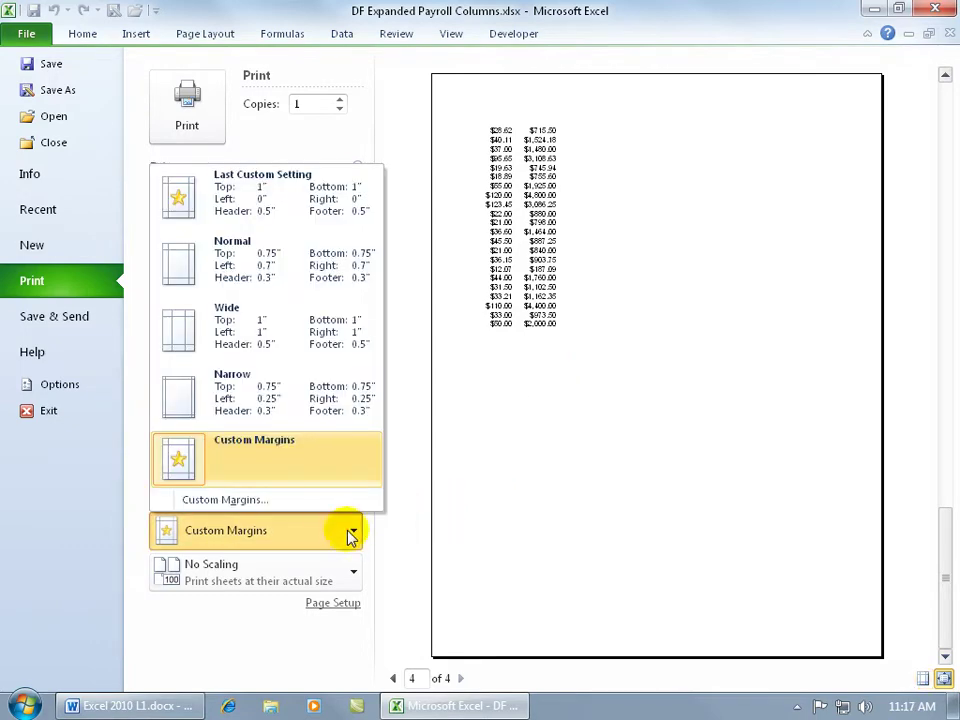
click(265, 501)
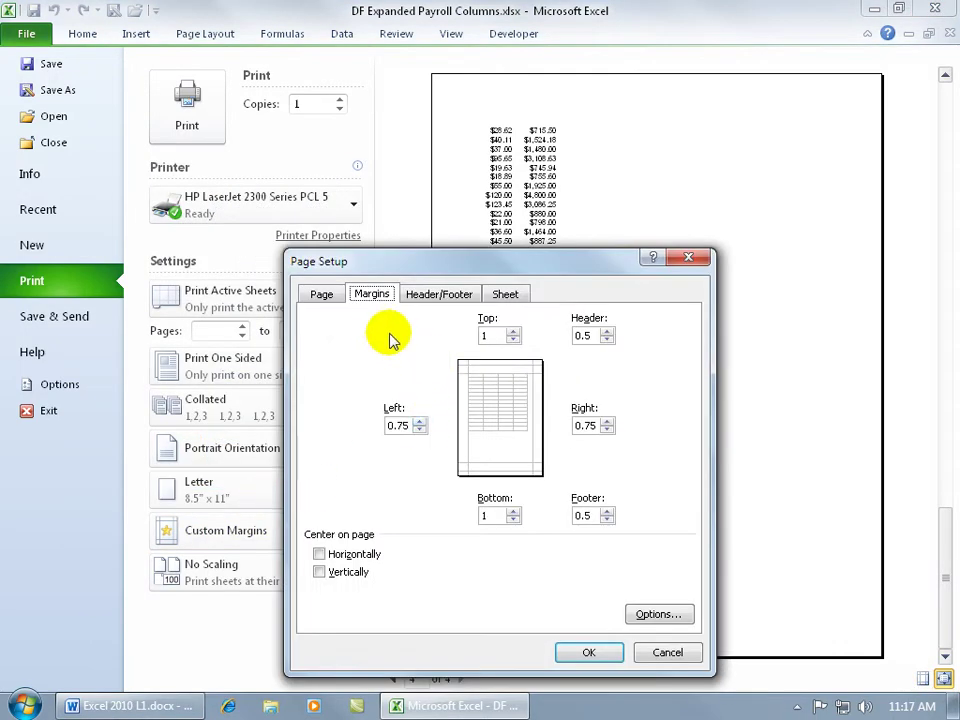
click(688, 258)
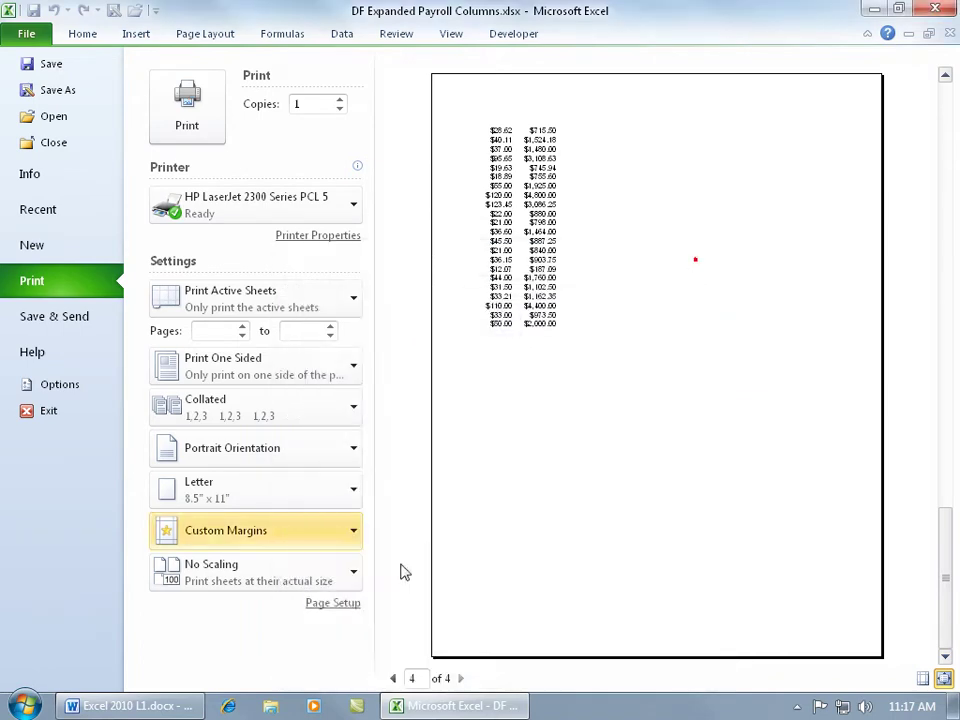
Set the left page margin to 3 inches in Page Setup.
click(332, 602)
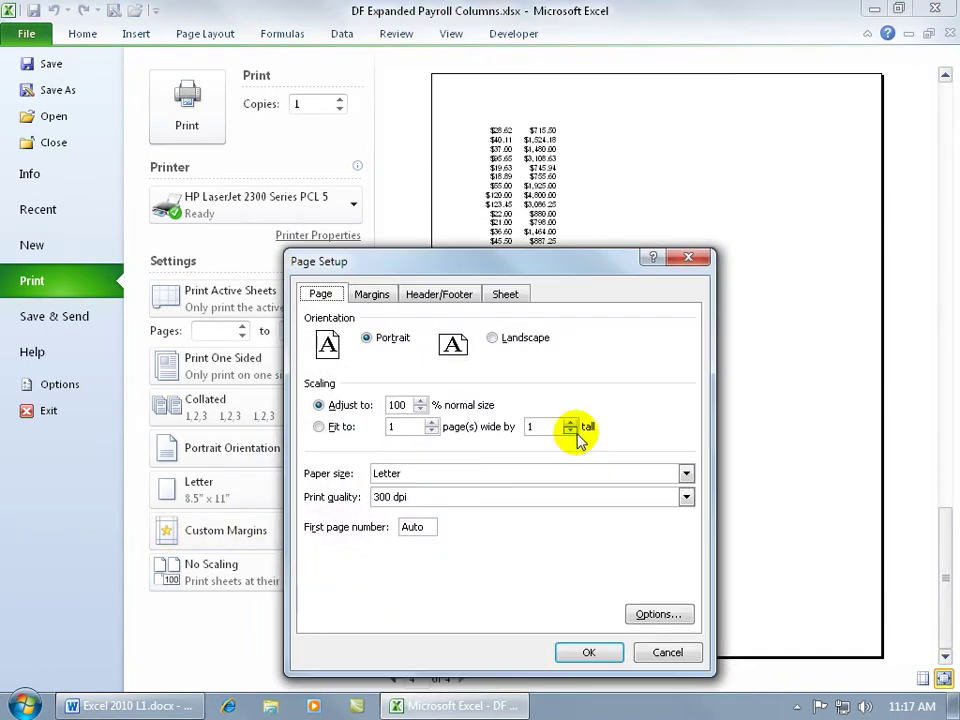
click(373, 294)
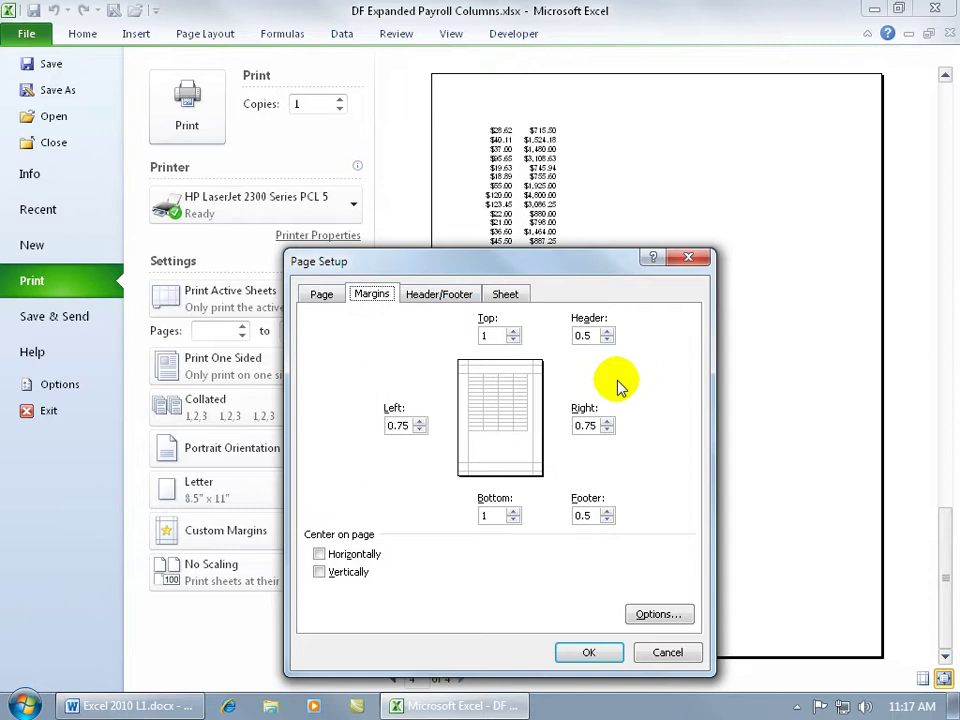
double_click(403, 428)
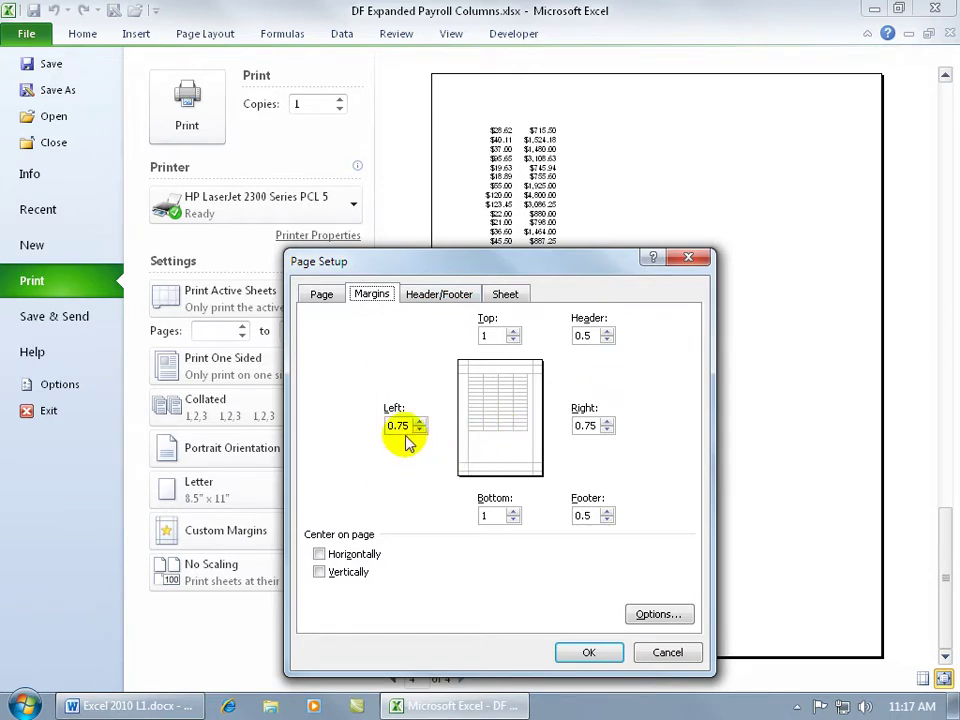
click(420, 421)
click(420, 431)
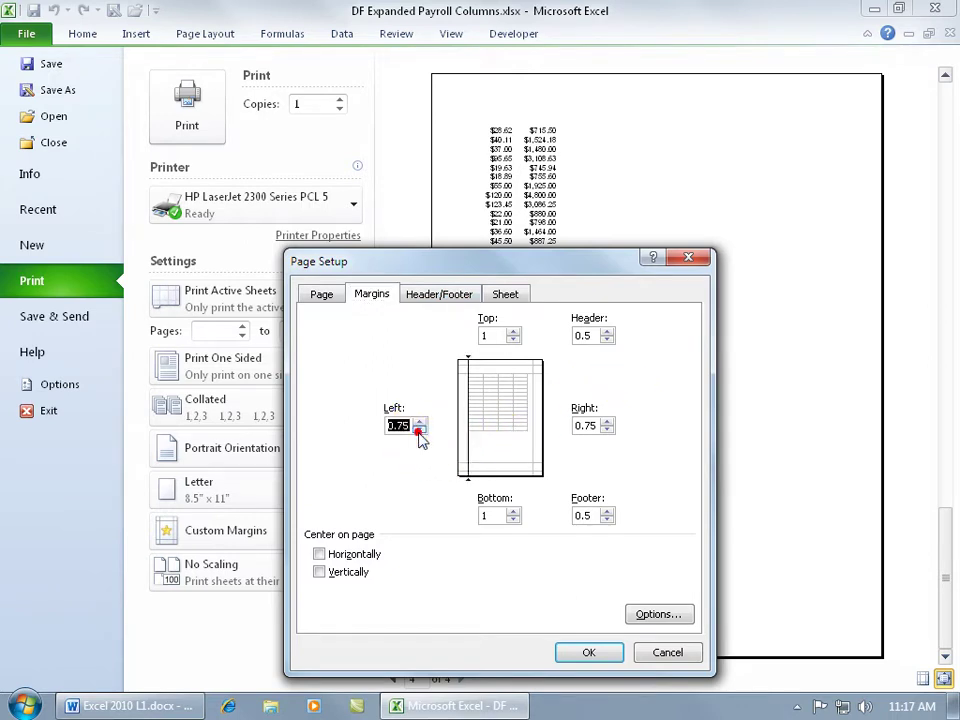
text(3)
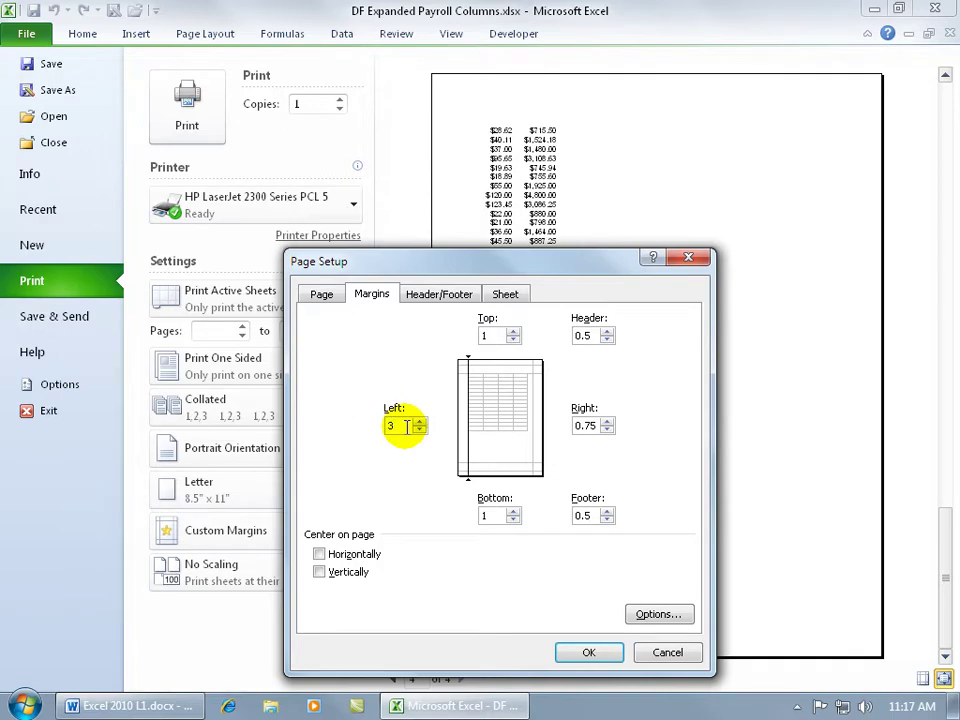
click(589, 652)
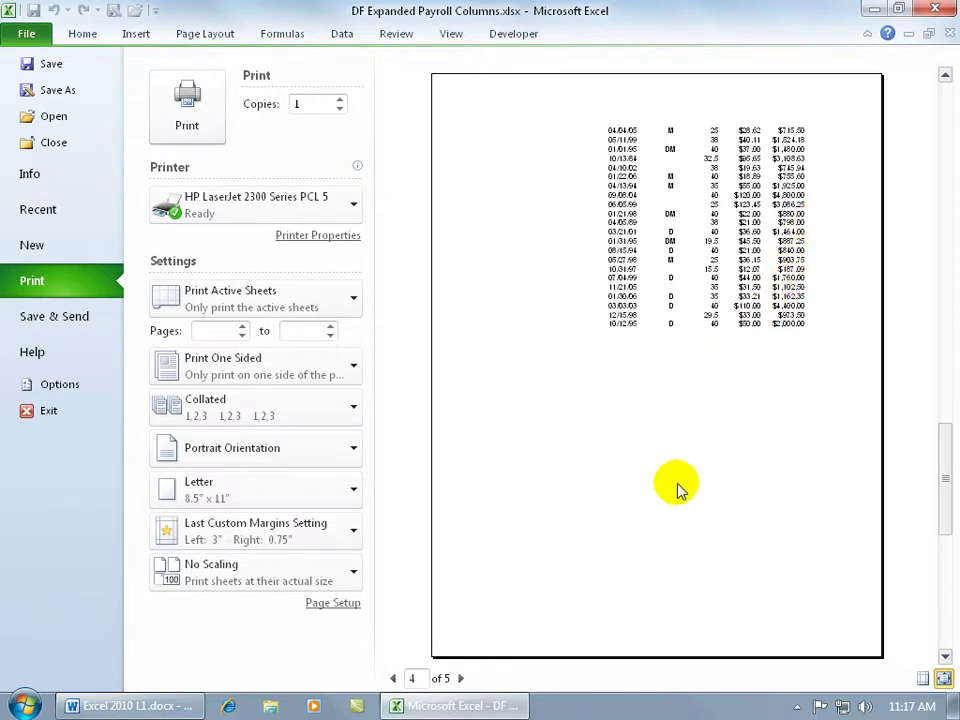
Check page 5 of the print preview and return to page 1.
click(461, 678)
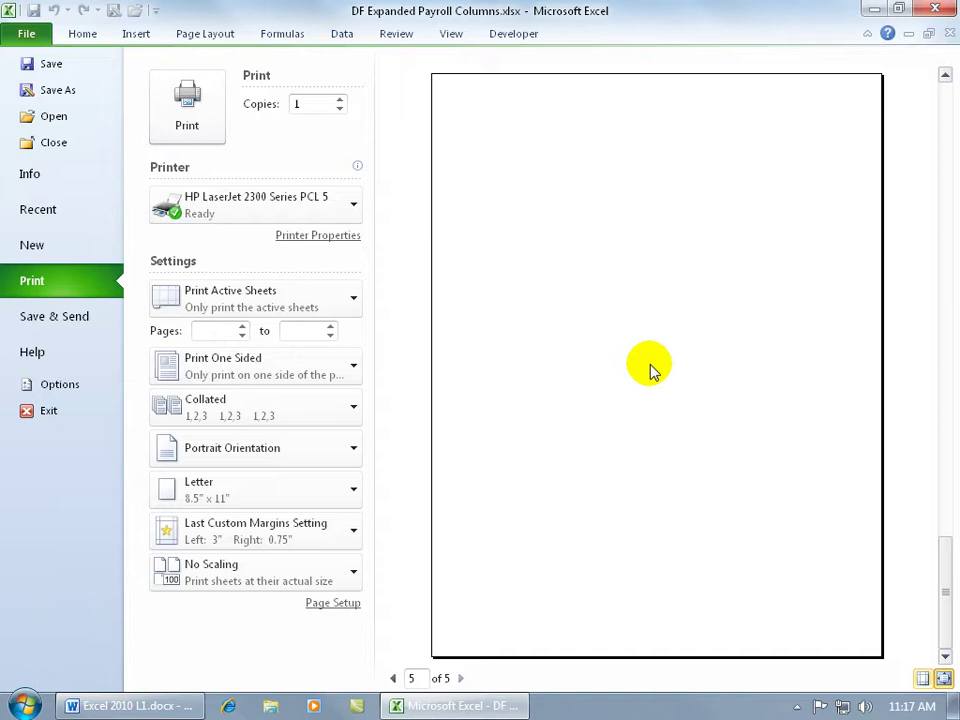
double_click(416, 678)
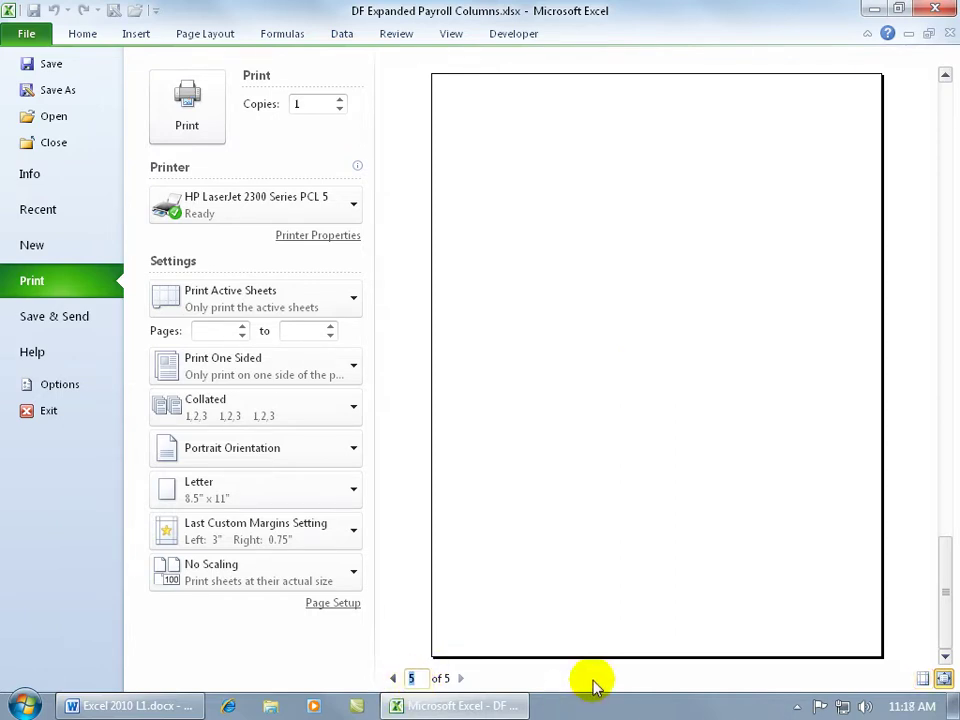
text(1)
key(Return)
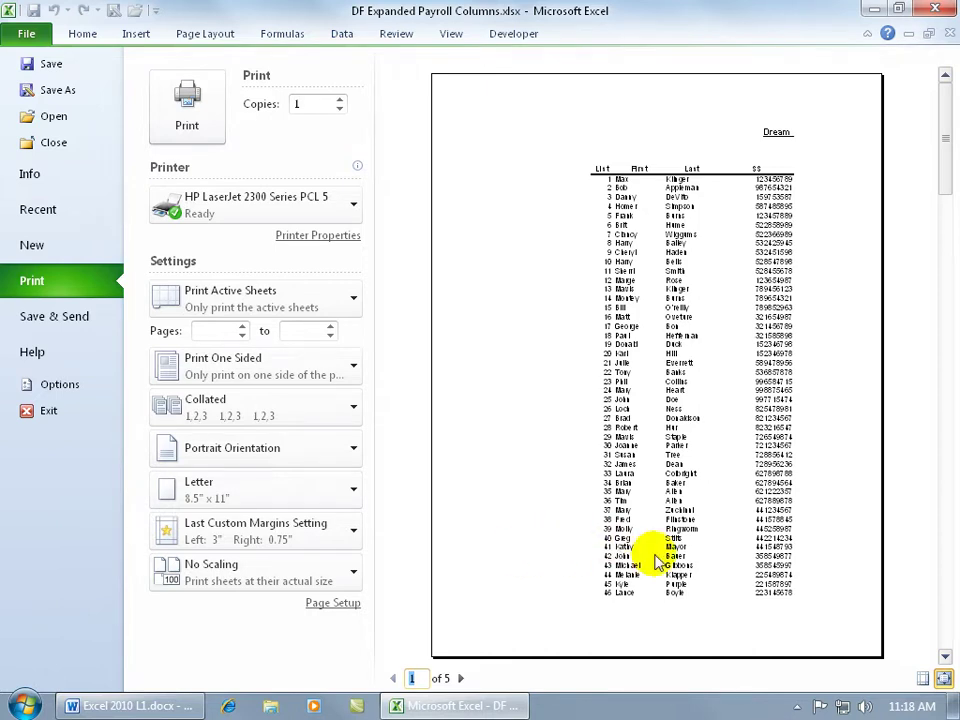
Show the margin guides in the print preview and reduce both the left and right margins to 0.25 inches.
click(930, 680)
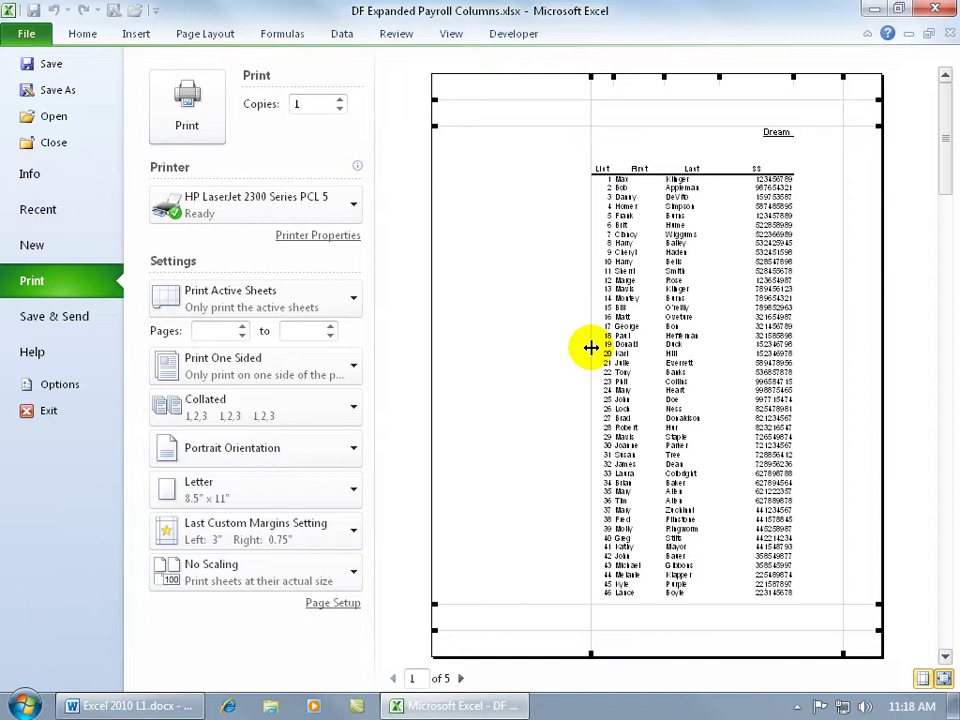
drag(591, 347, 497, 348)
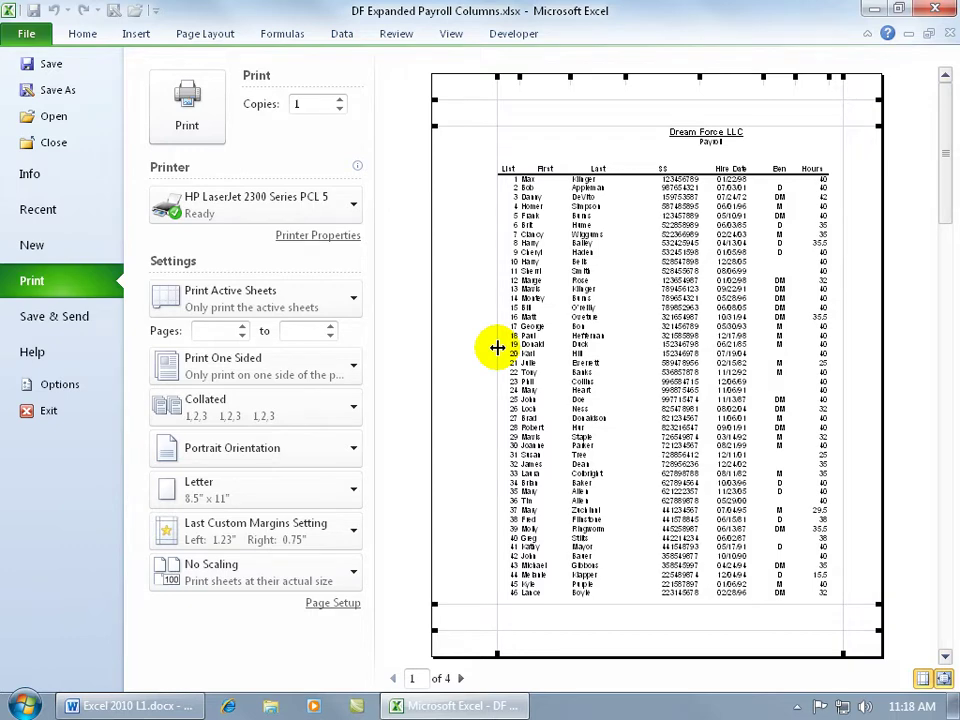
drag(497, 347, 440, 347)
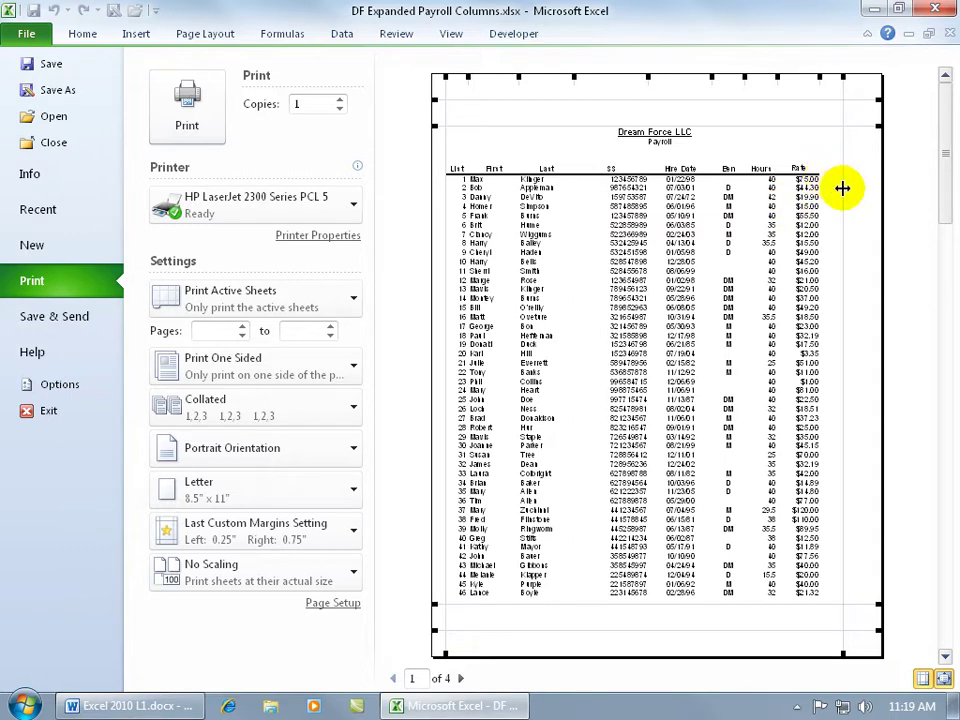
drag(843, 188, 876, 190)
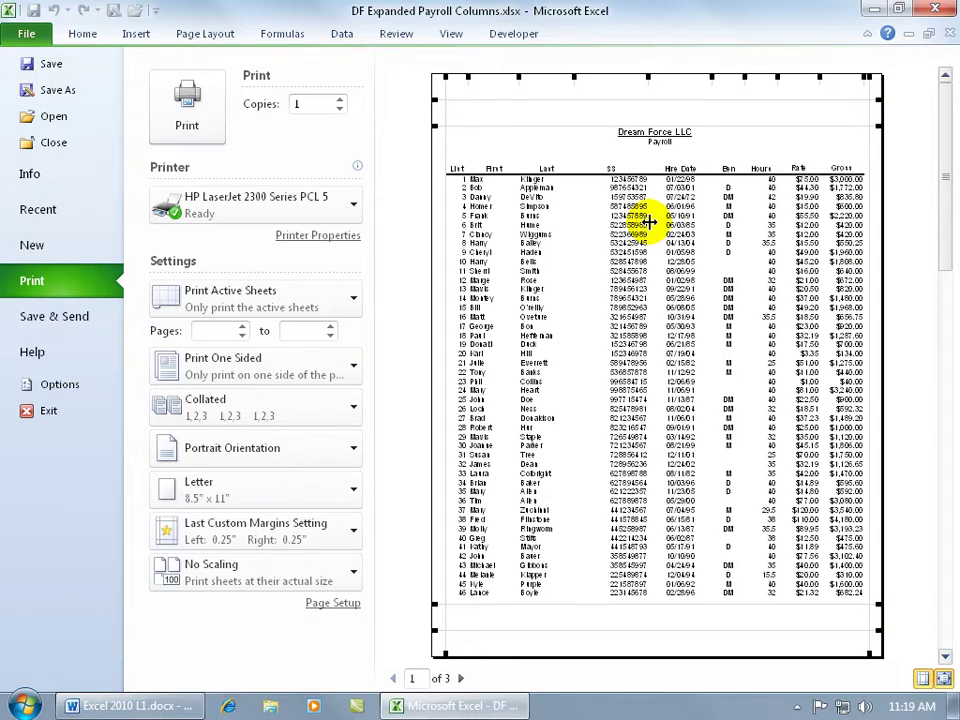
Examine preview pages 2 and 3 and view the page orientation options.
click(461, 678)
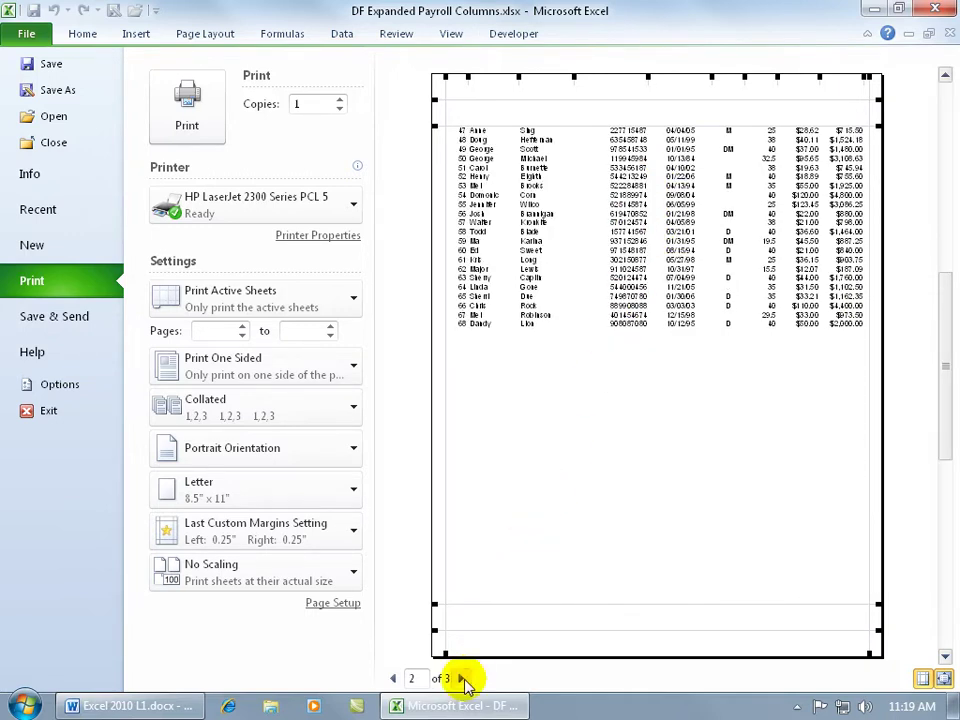
click(461, 678)
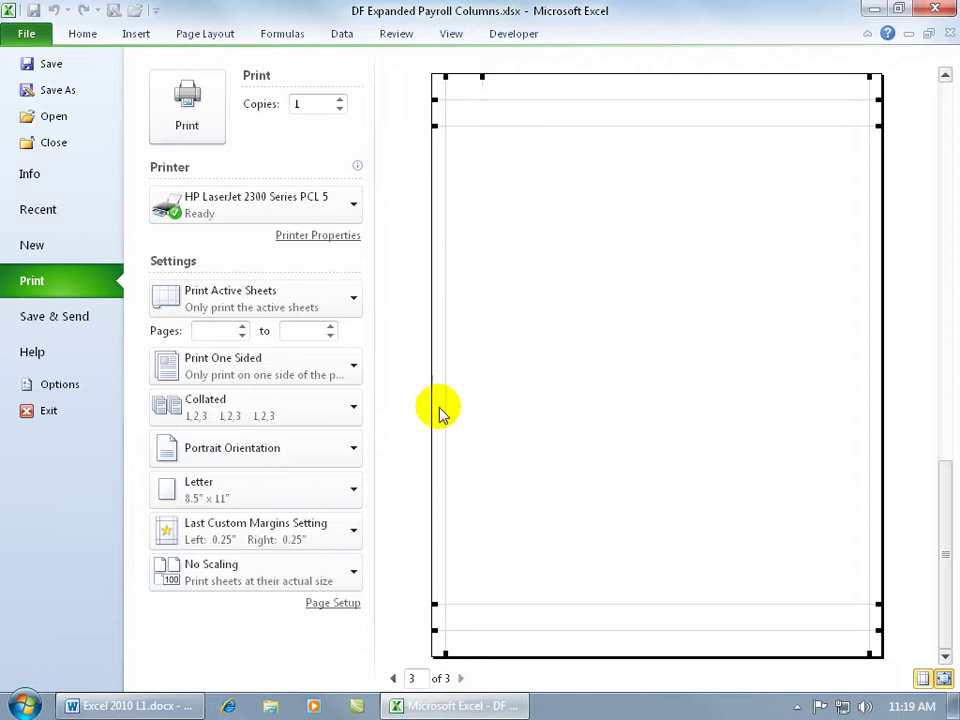
click(352, 452)
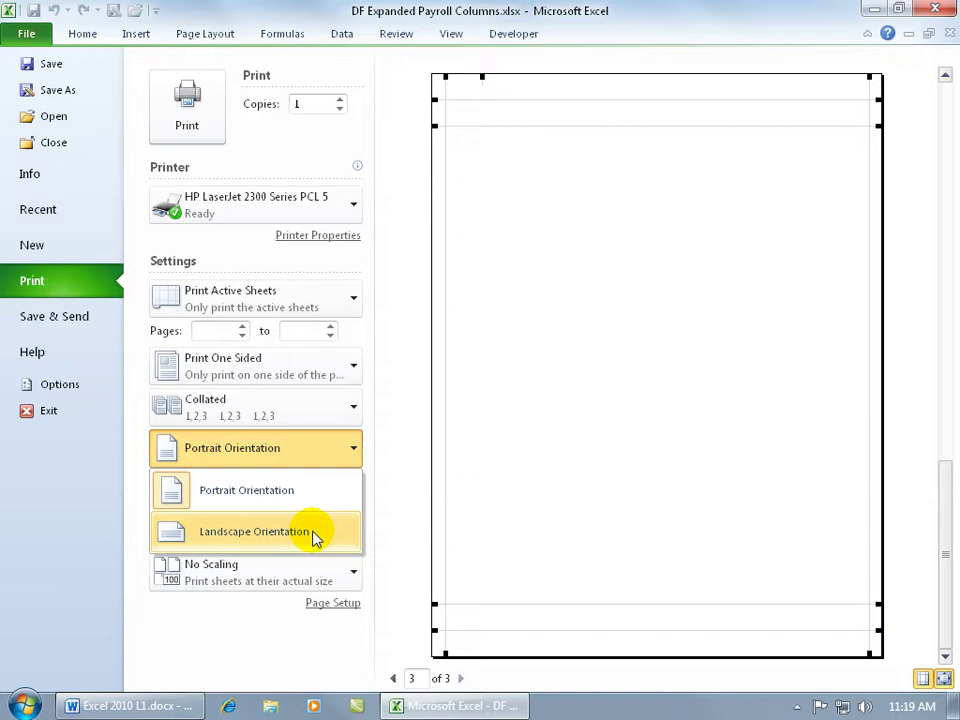
click(401, 474)
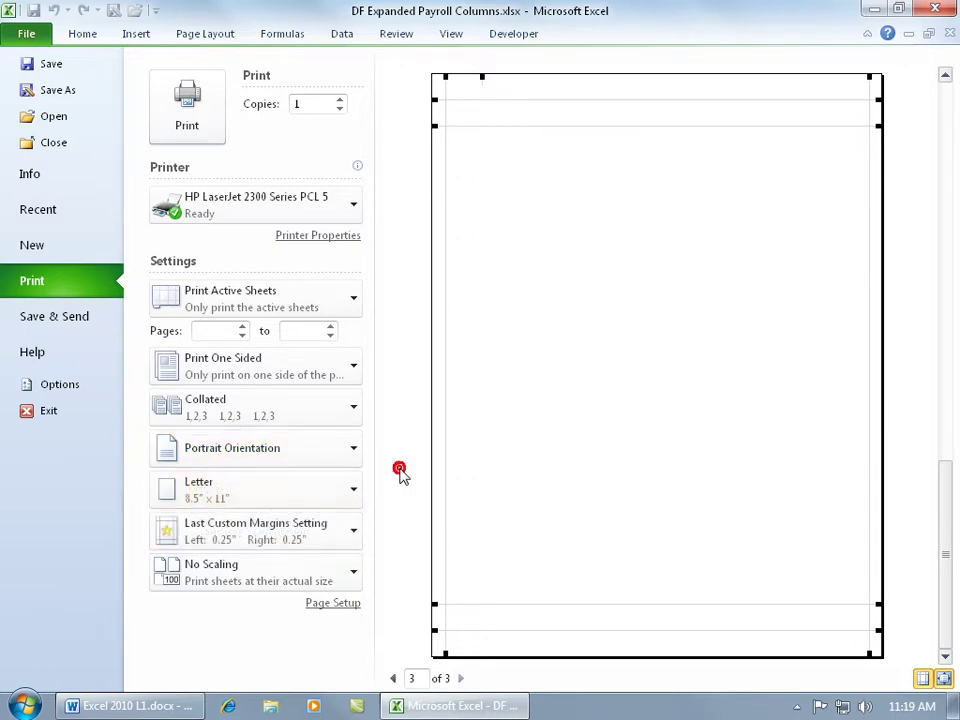
On preview page 1, set the left margin to about 0.69 inches and the right to about 0.76 inches, and return to the worksheet.
click(393, 678)
click(393, 678)
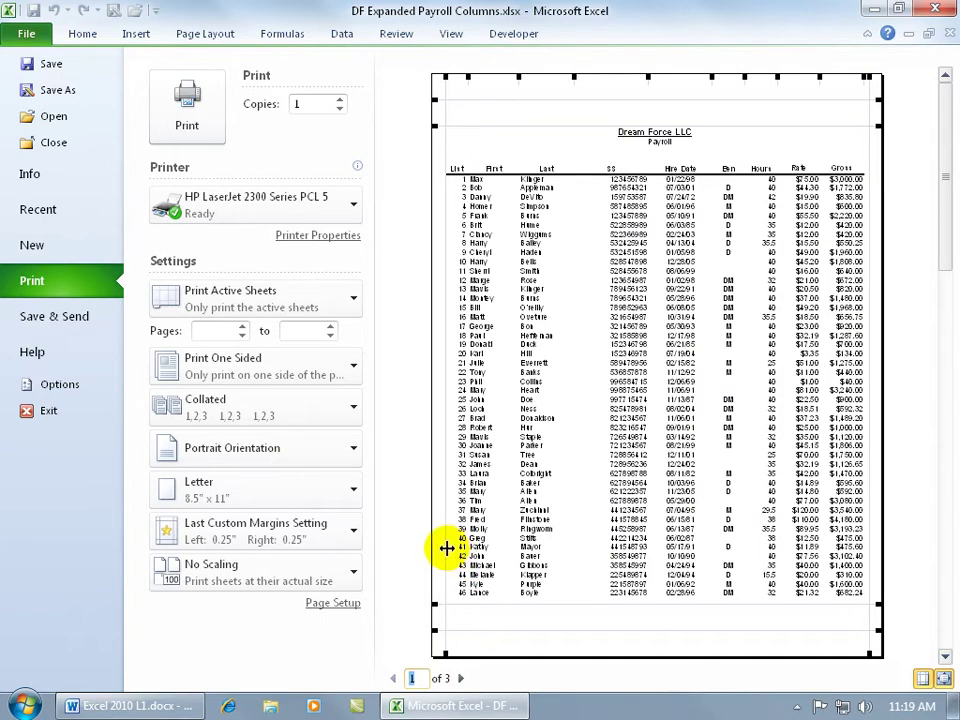
drag(446, 553, 469, 547)
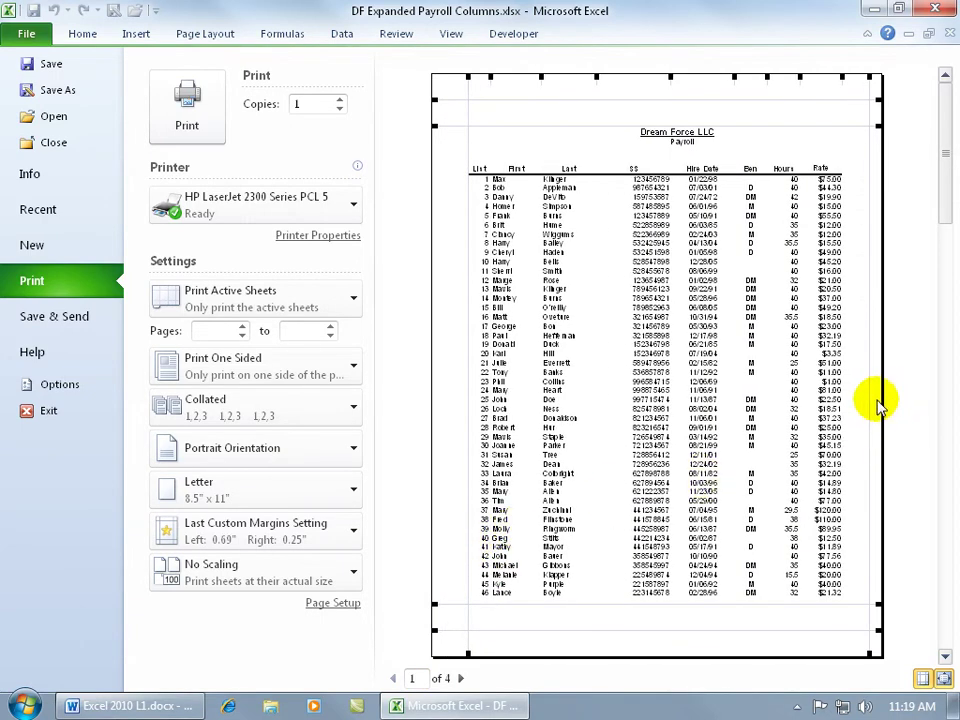
drag(877, 396, 843, 405)
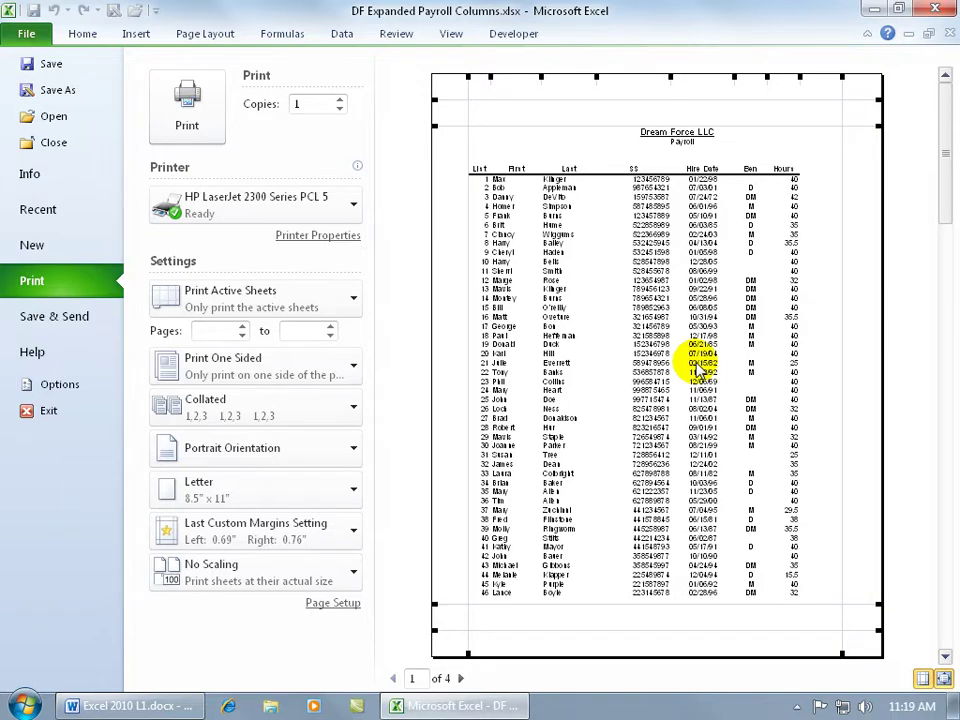
click(80, 36)
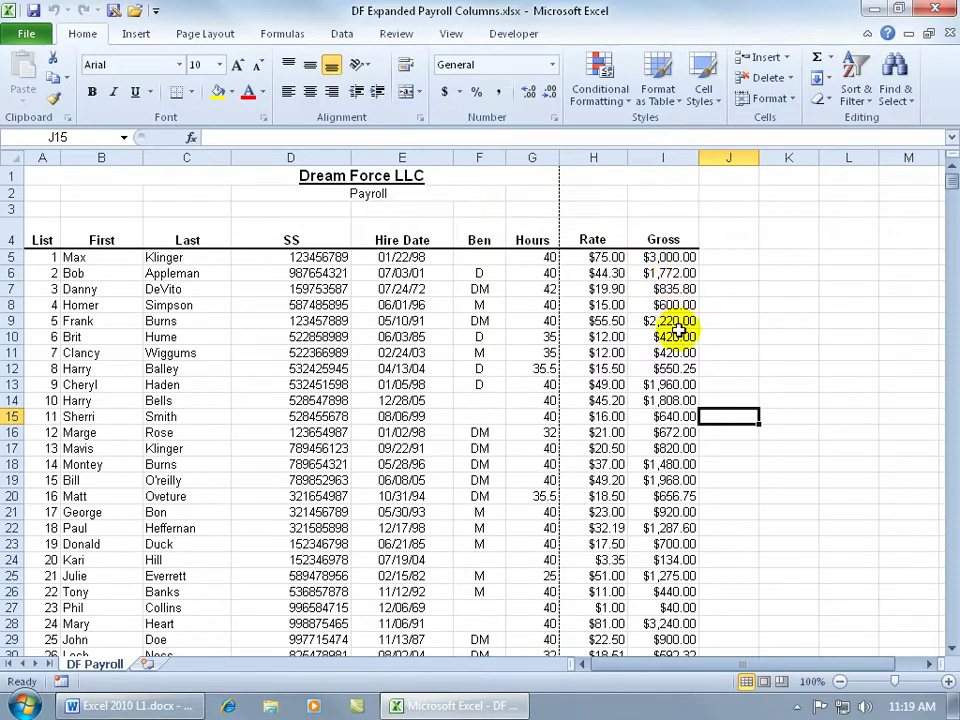
Narrow the SS column and auto-fit the Ben and Hours columns to their contents.
drag(953, 183, 948, 394)
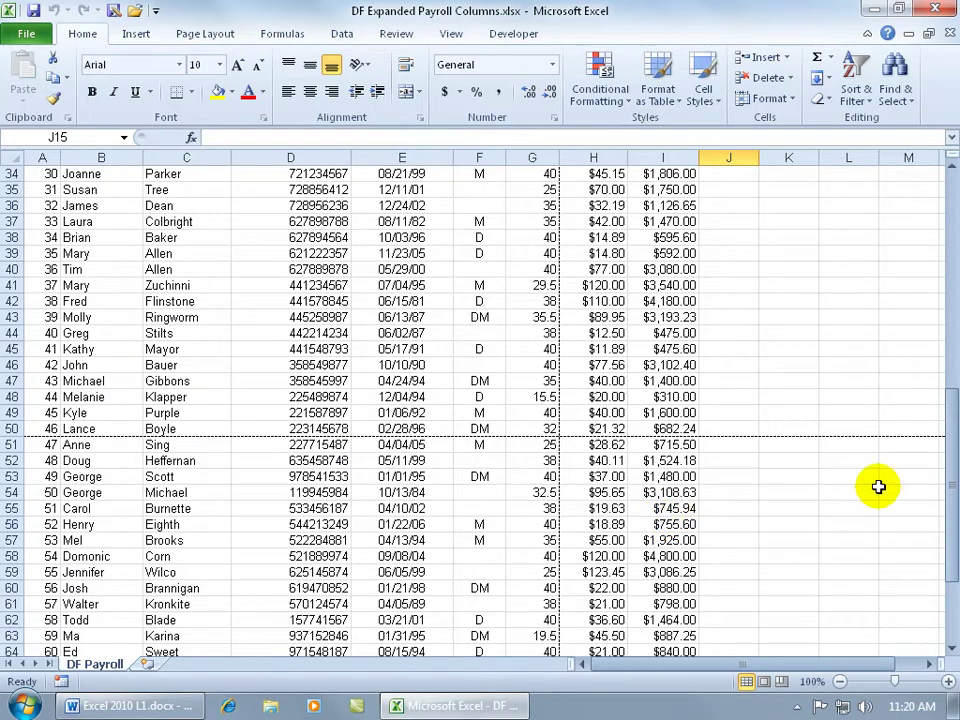
drag(945, 437, 945, 206)
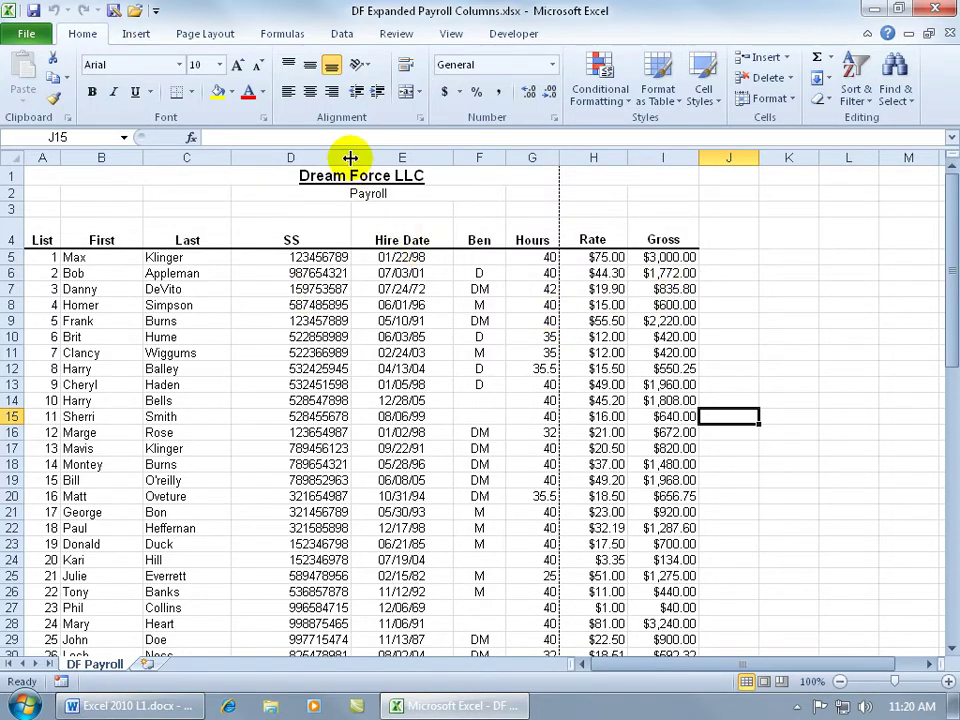
drag(350, 158, 311, 158)
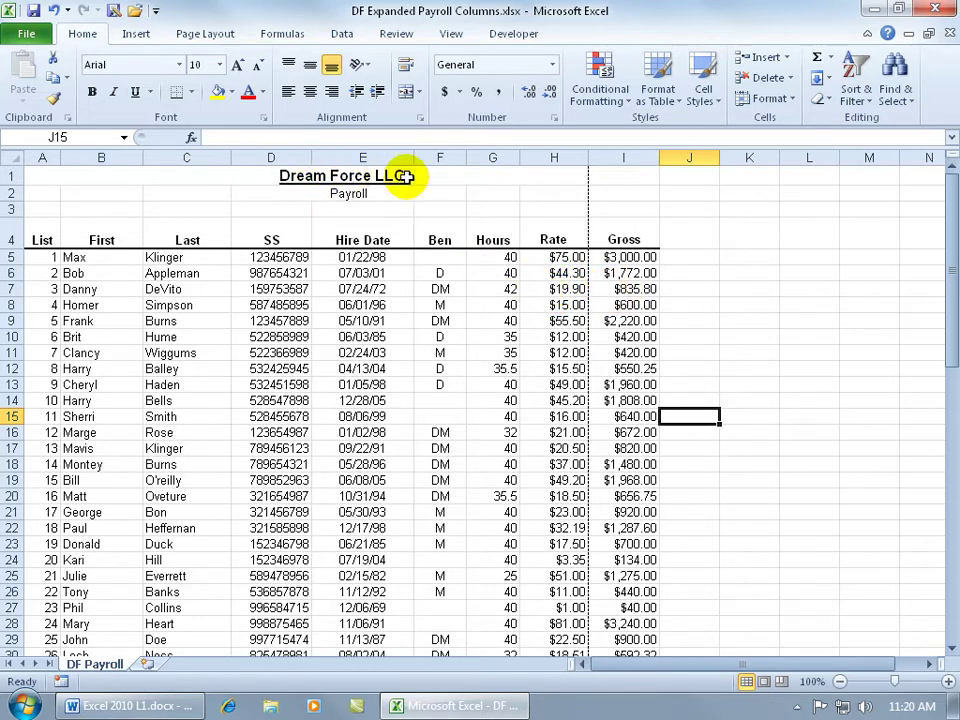
double_click(466, 158)
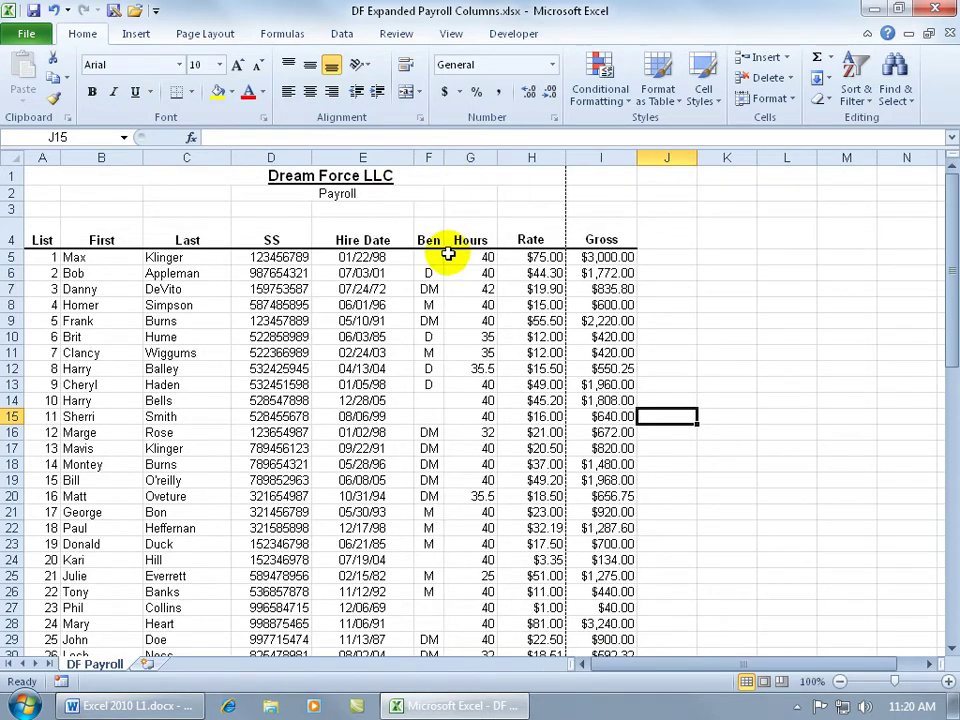
double_click(499, 157)
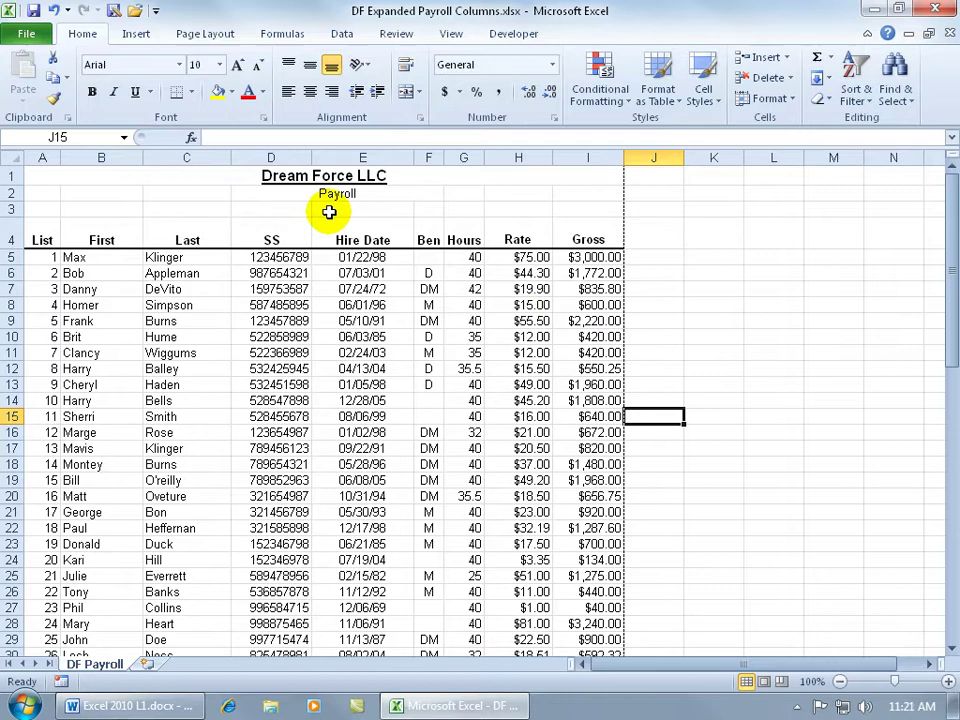
Narrow the Last, SS, Rate and First columns to just fit their entries so all columns through Gross fit on one page width.
drag(231, 159, 216, 160)
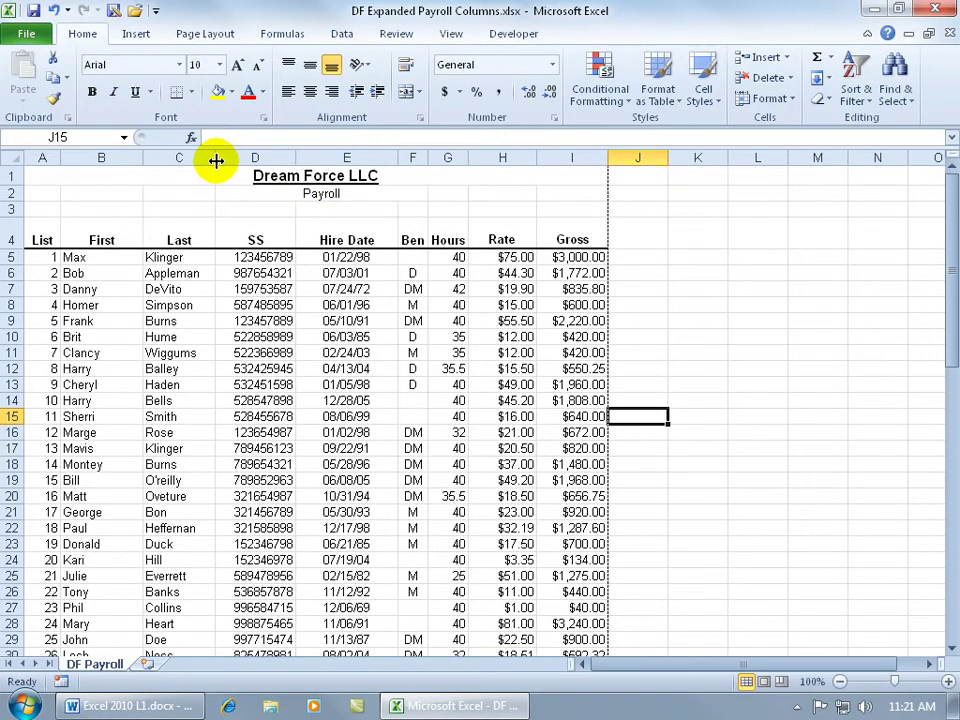
drag(293, 158, 278, 158)
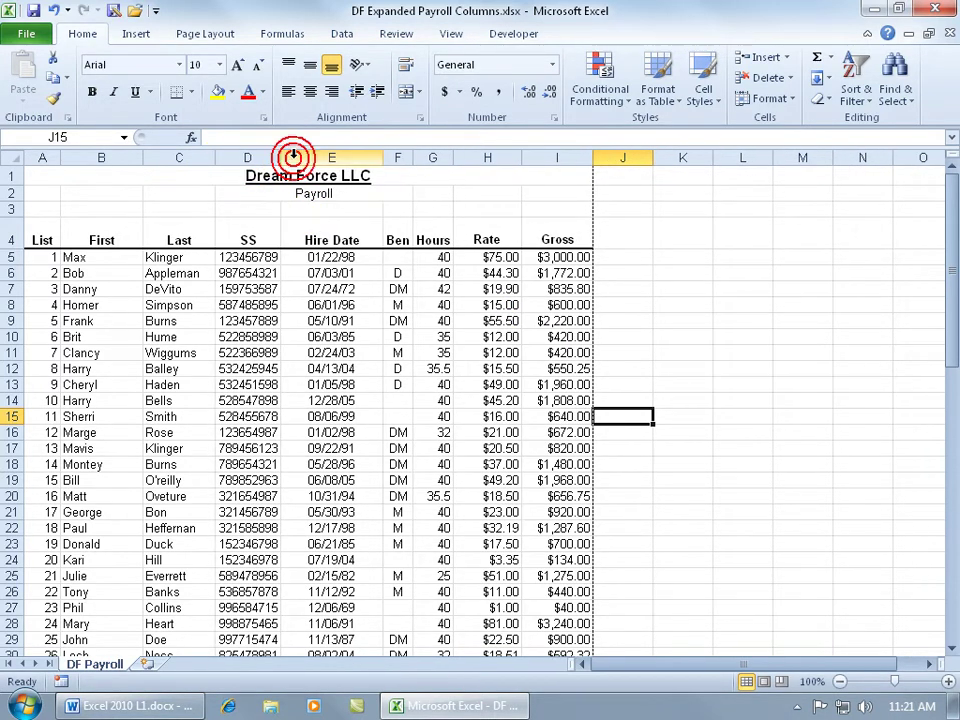
drag(517, 160, 499, 160)
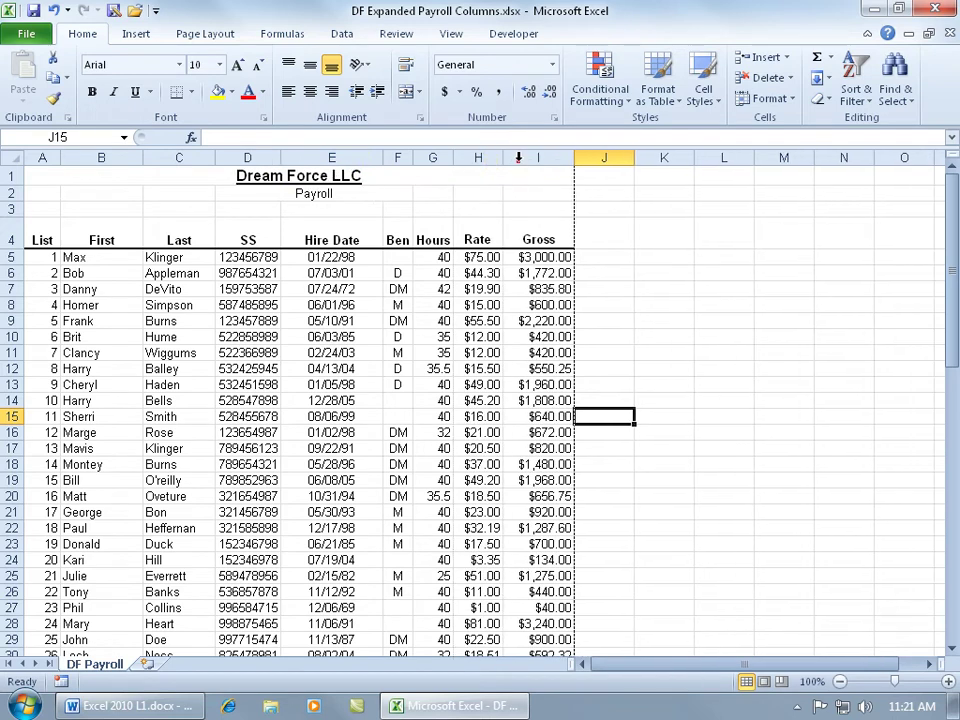
drag(146, 158, 116, 158)
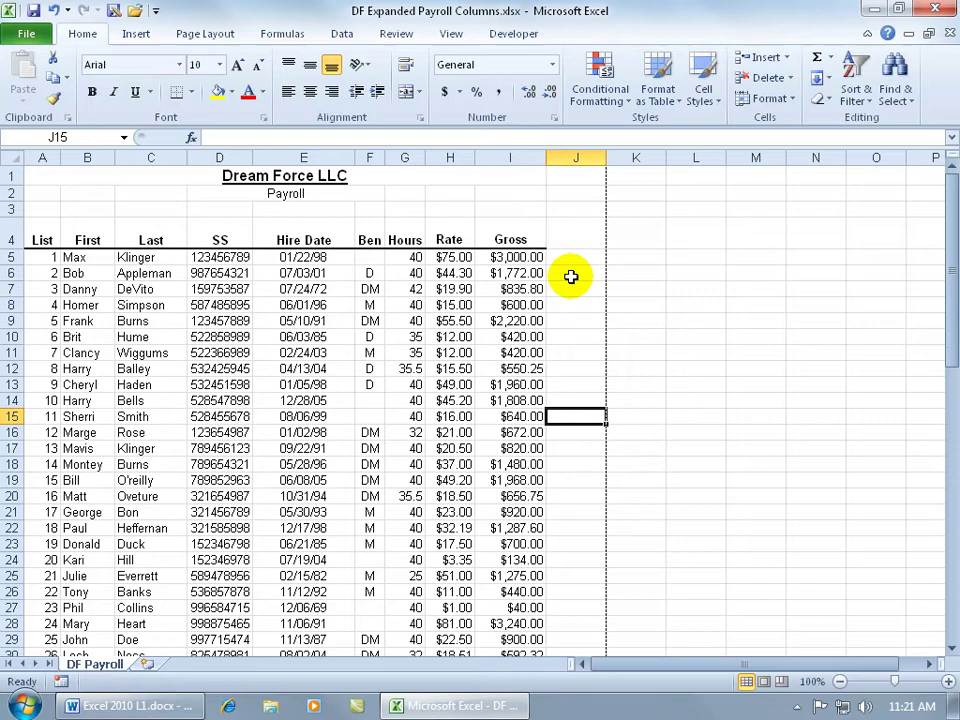
Open the print preview, check page 2 and return to page 1.
click(27, 33)
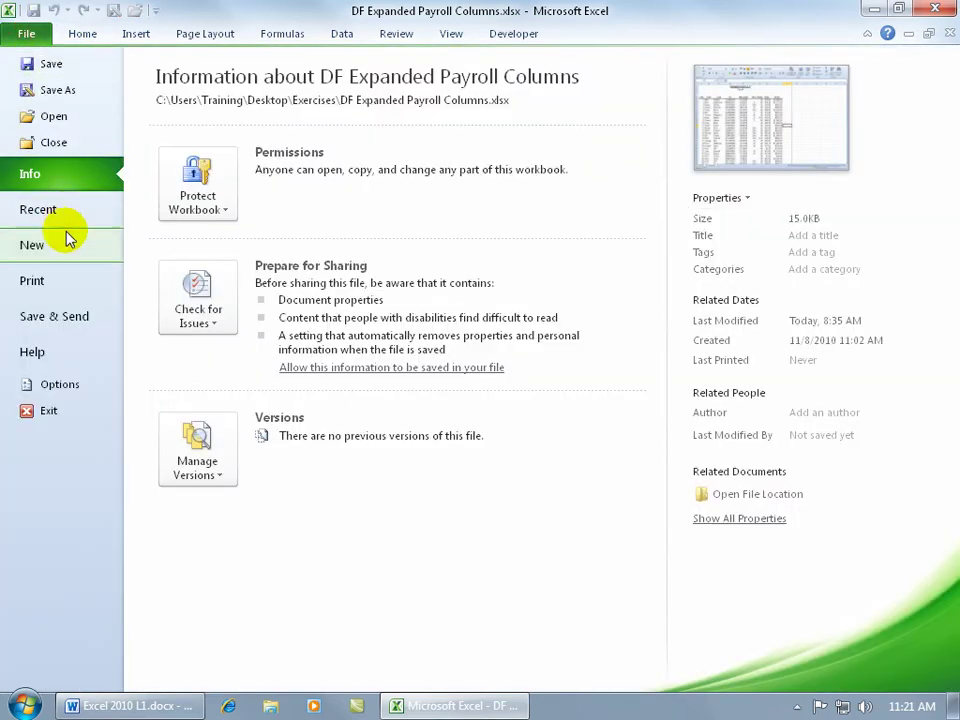
click(62, 285)
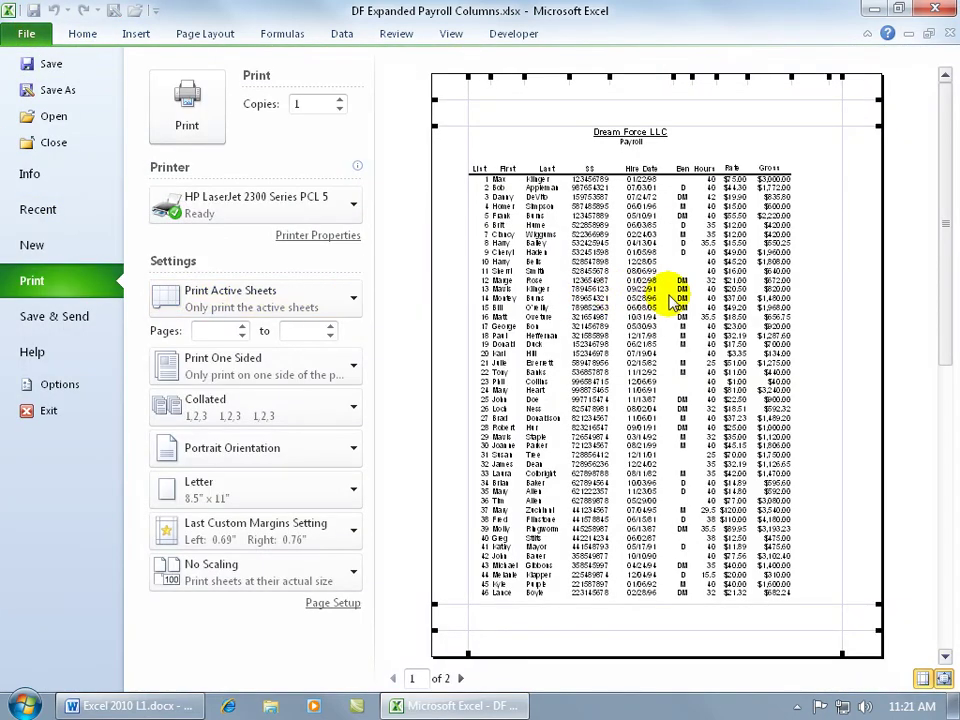
click(460, 678)
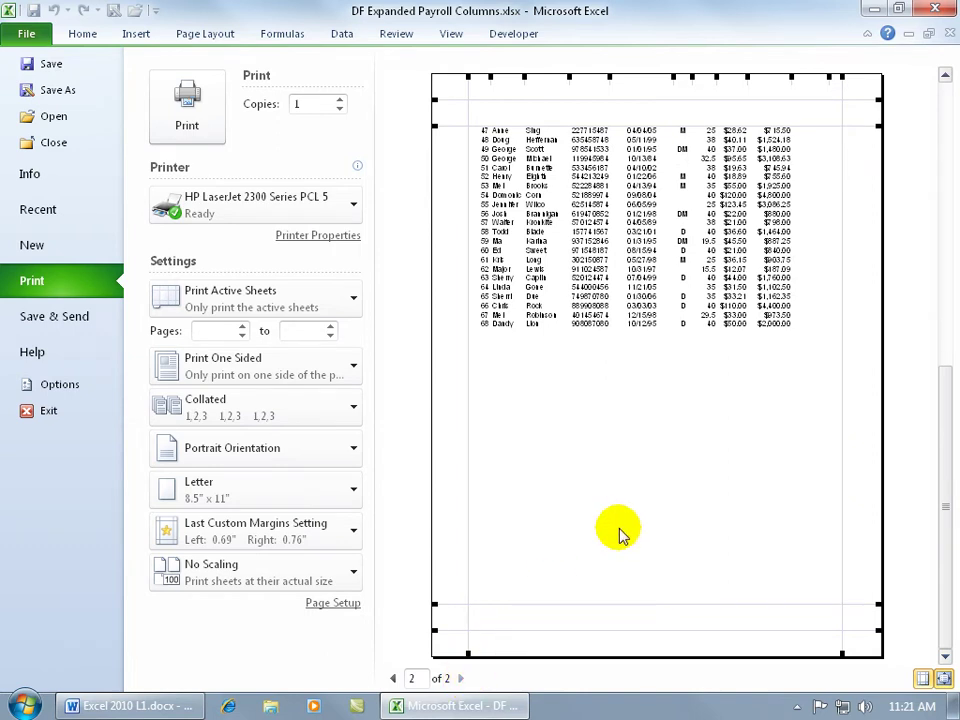
click(393, 678)
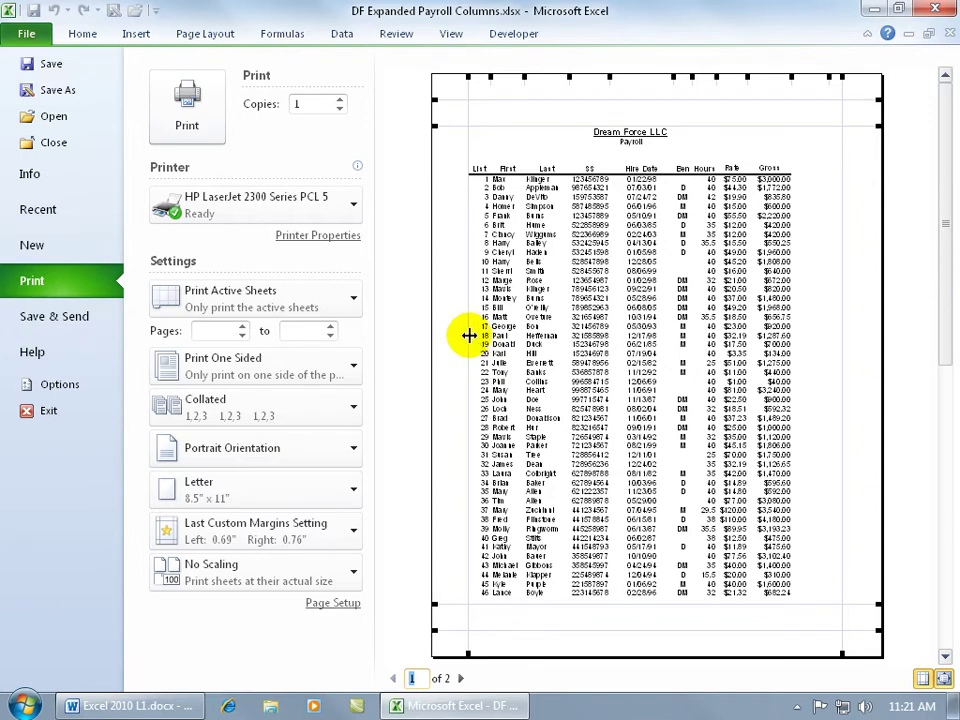
Increase the left margin to about 0.86 inches using its preview guide and hide the margin guides.
drag(469, 336, 479, 333)
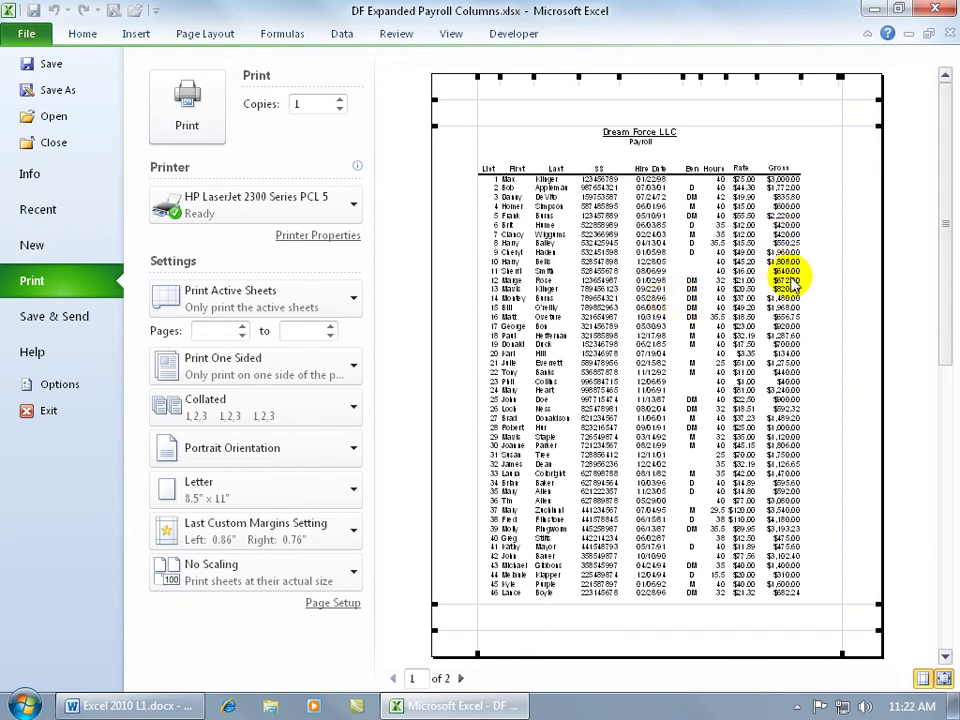
click(921, 681)
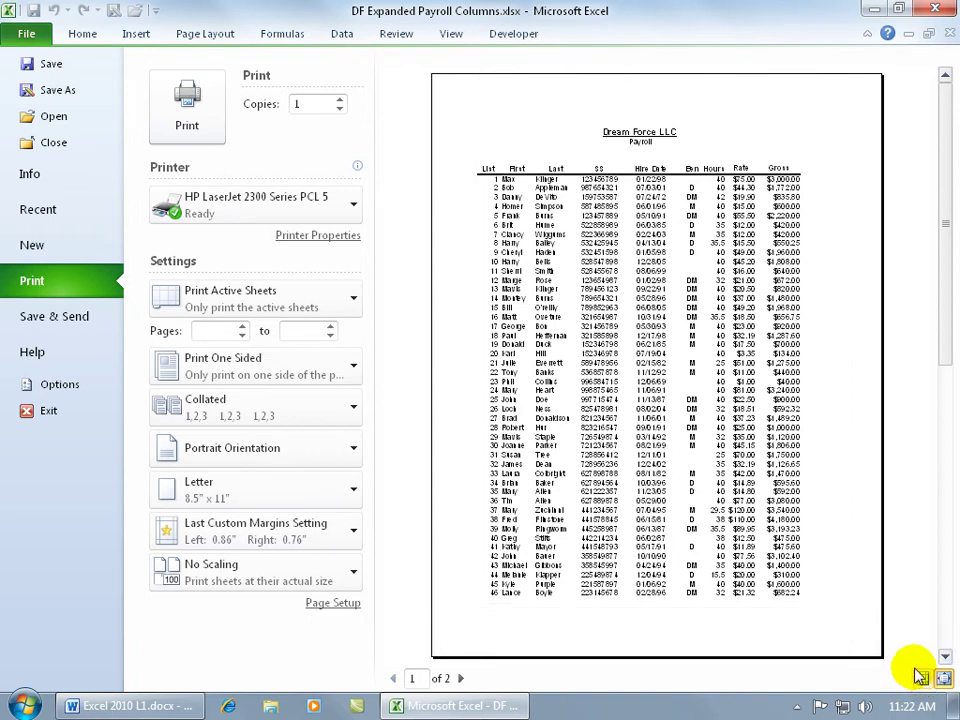